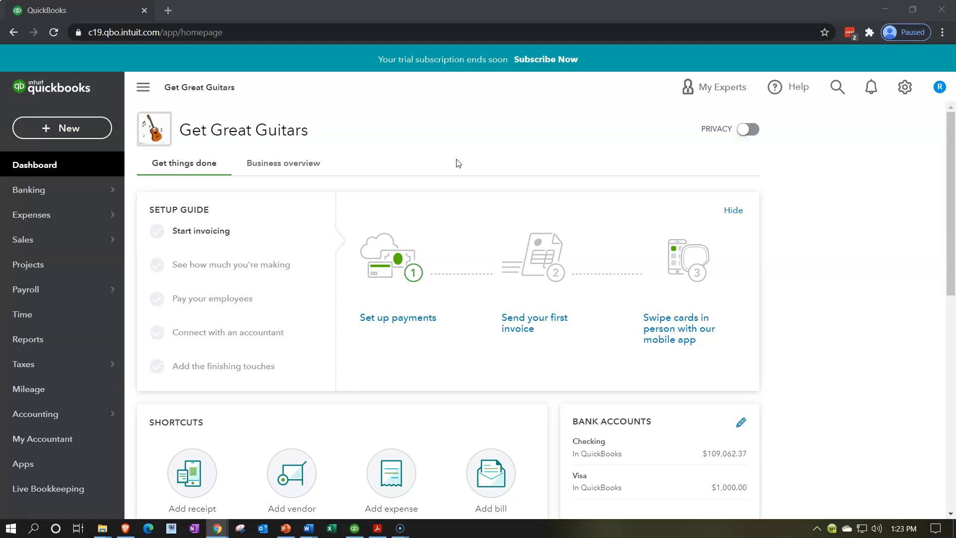
Duplicate the QuickBooks browser tab and open the Balance Sheet report from the report list in the copy
right_click(72, 14)
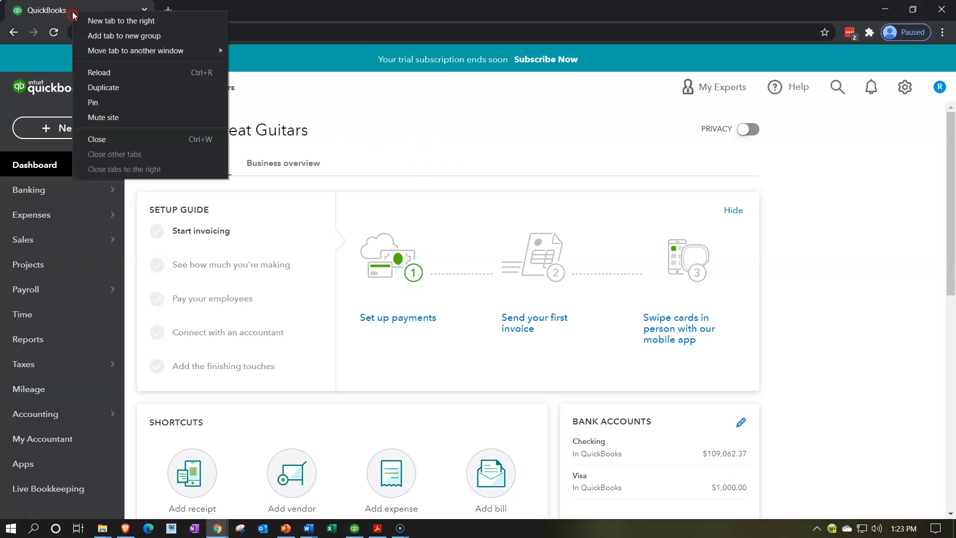
left_click(101, 90)
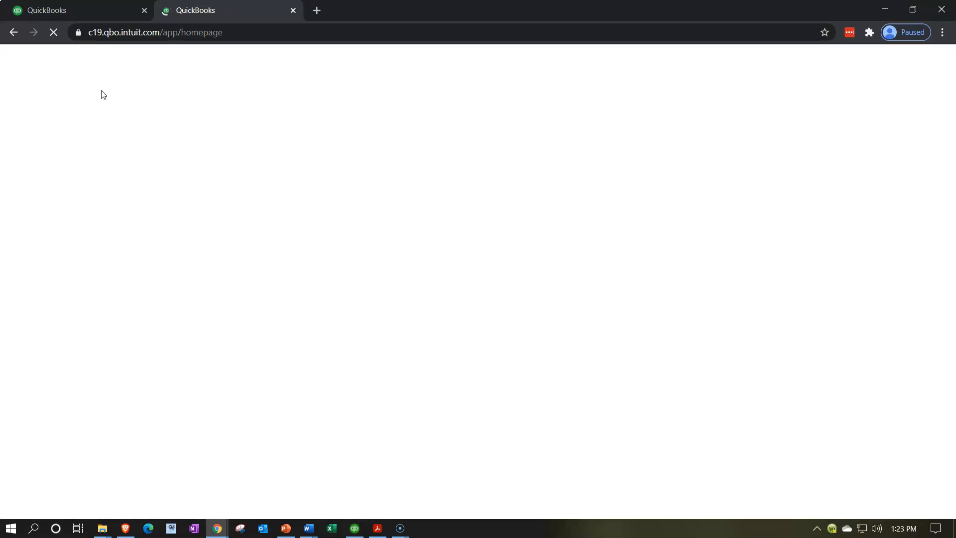
left_click(38, 338)
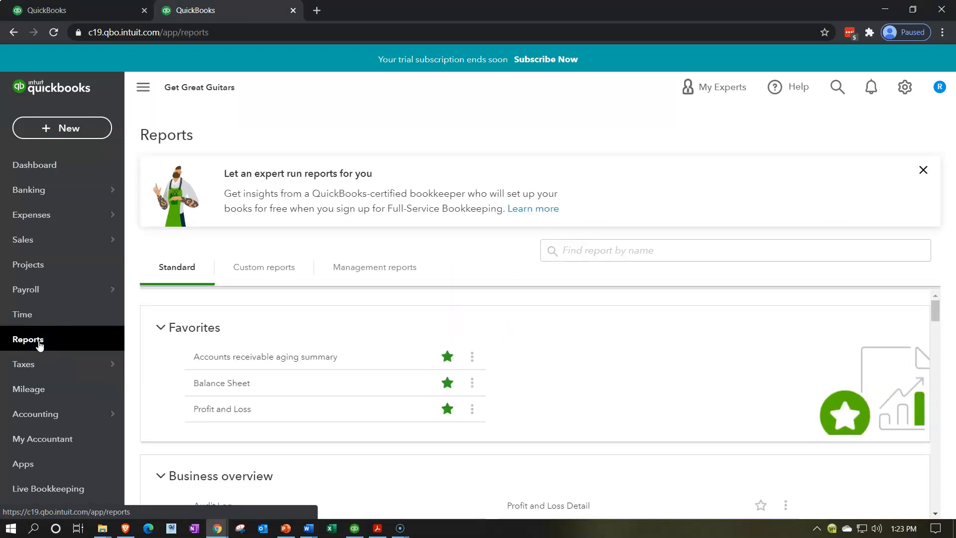
left_click(205, 388)
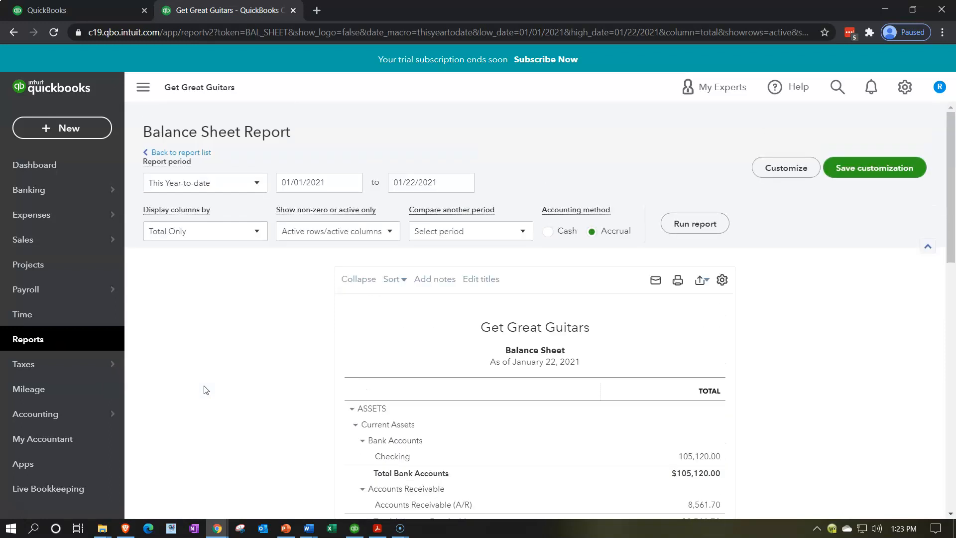
Set the Balance Sheet's end date to 02/28/2021 and run the report
left_click(438, 186)
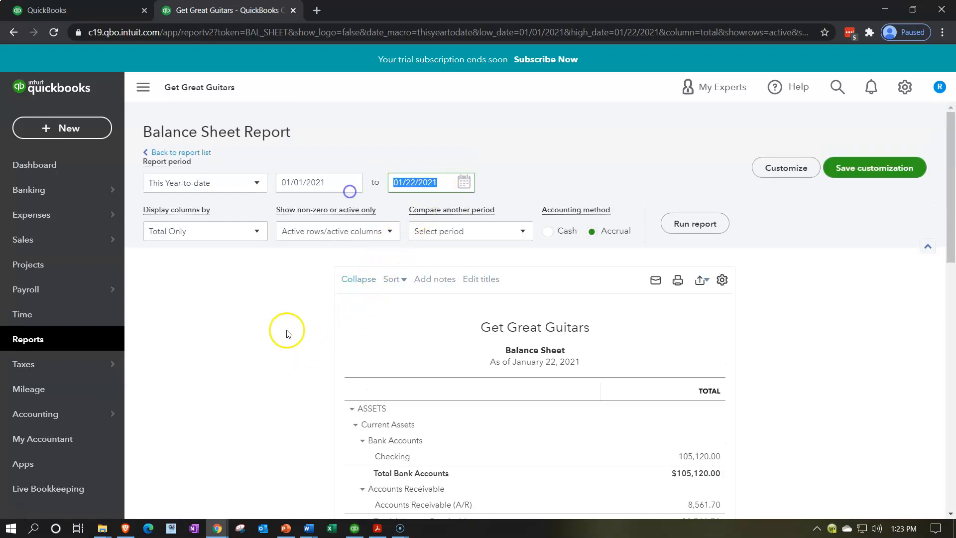
type("022821")
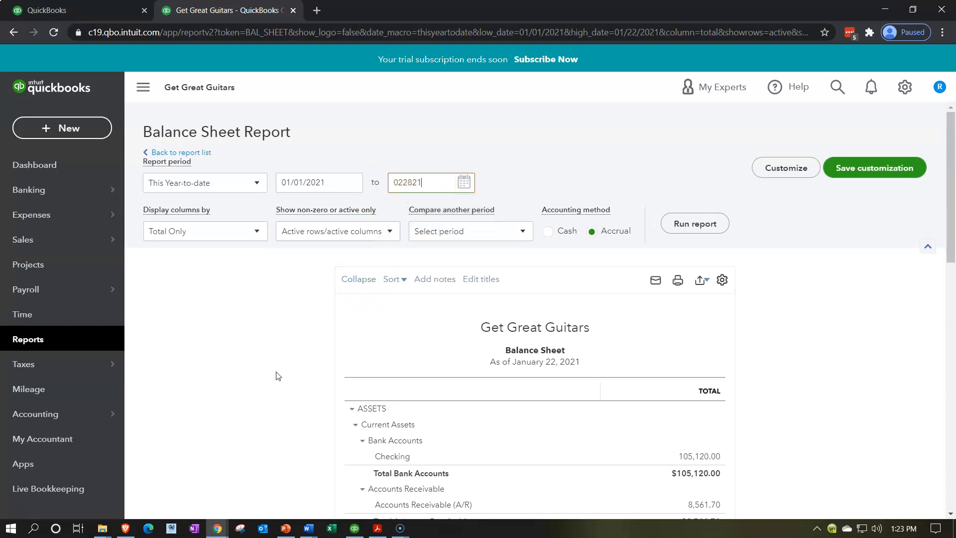
left_click(277, 375)
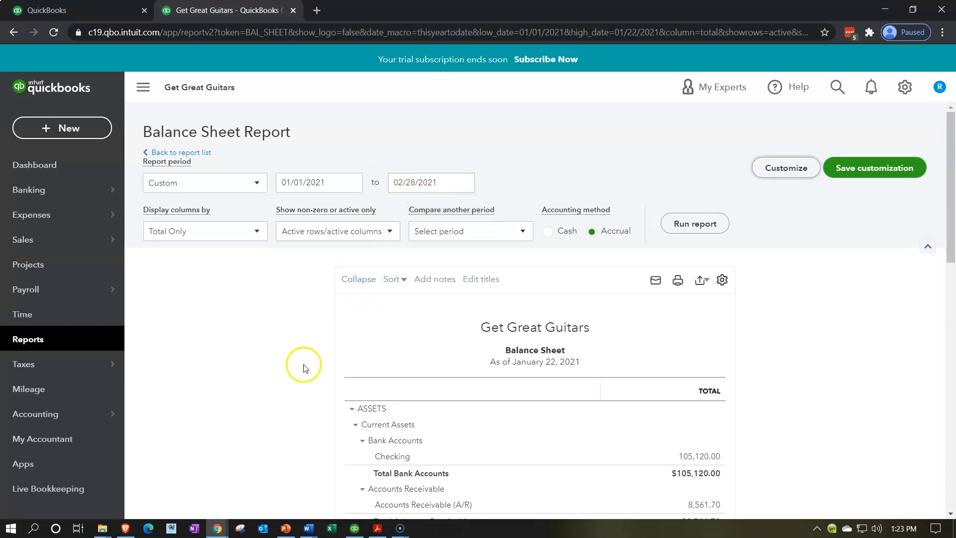
left_click(685, 228)
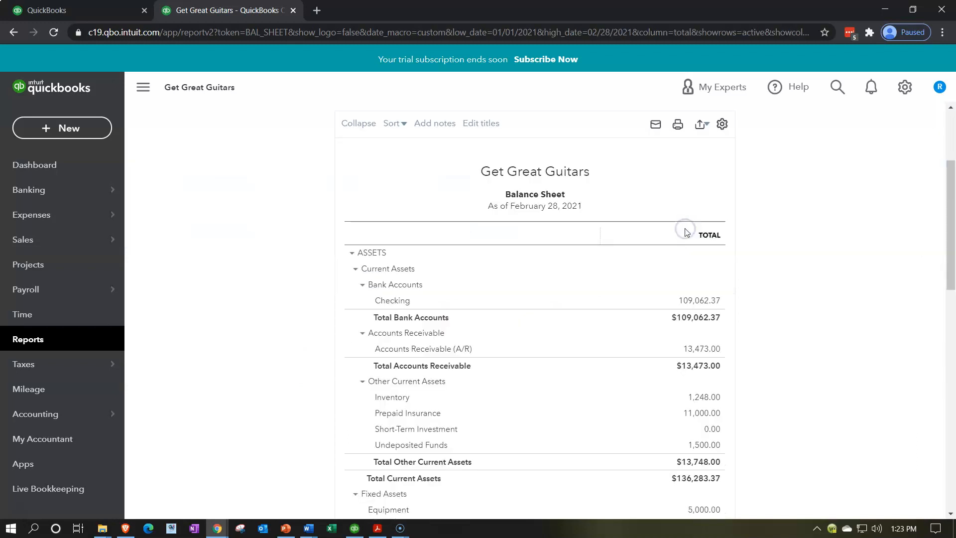
Compare the Balance Sheet's Checking balance with the February 28 balance in Bank Stmt 2021.pdf, switching between the browser and Acrobat Reader
left_click(153, 87)
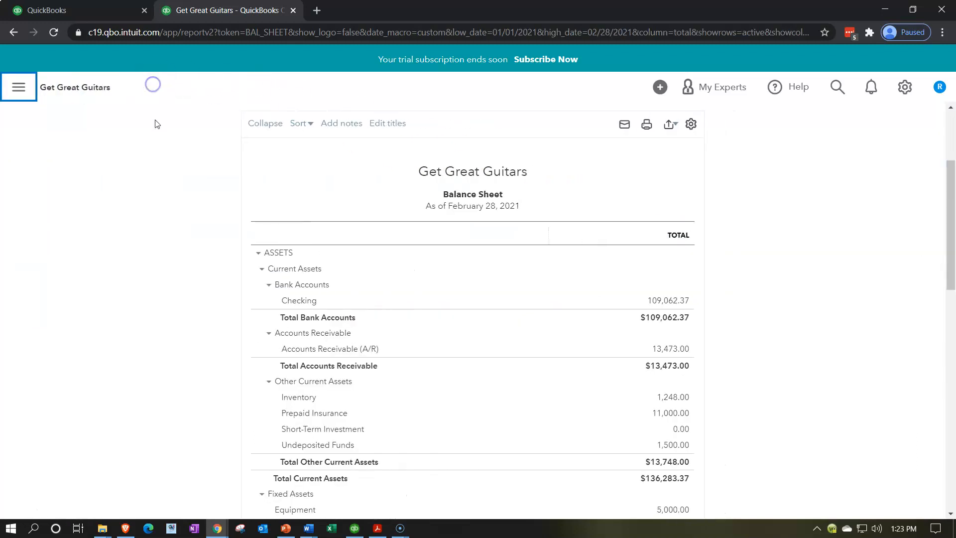
key("ctrl+plus")
key("ctrl+plus")
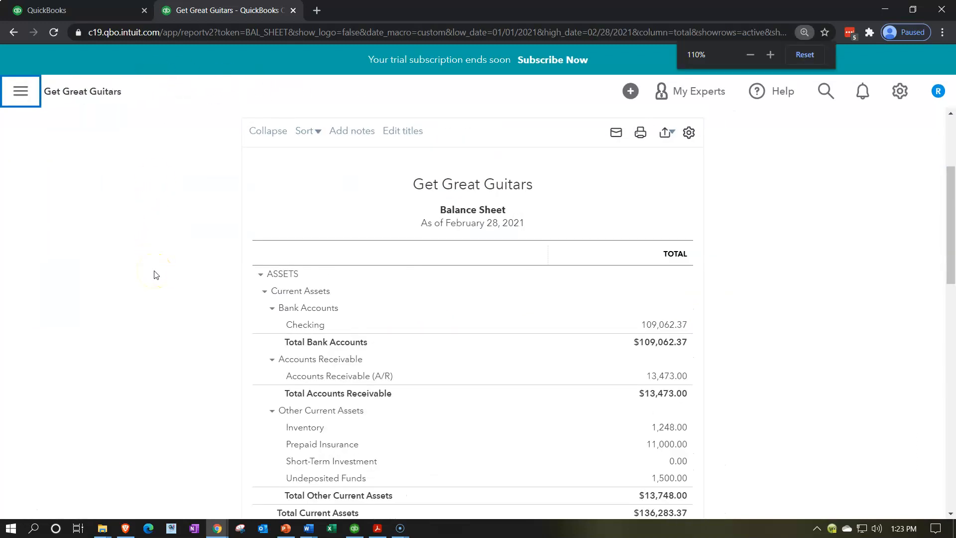
scroll(155, 273, "down", 2)
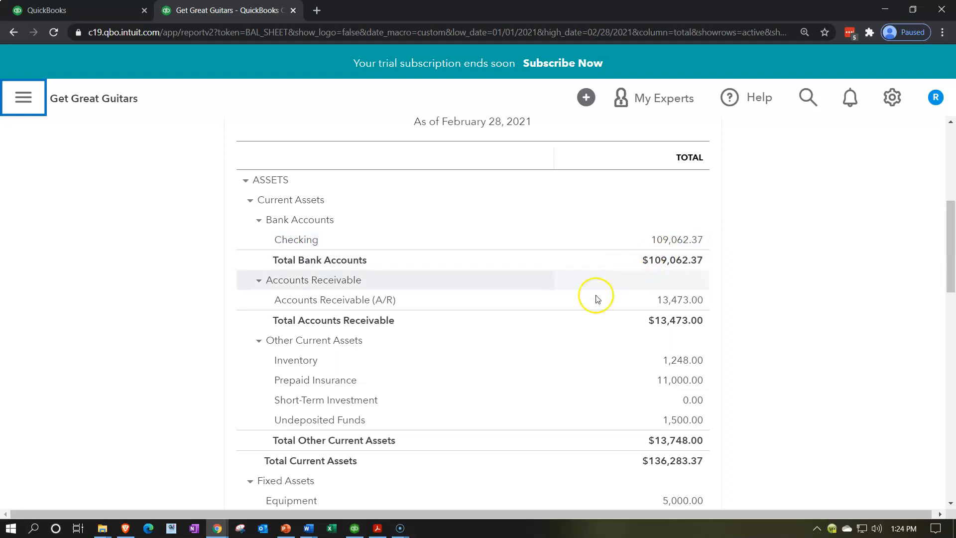
left_click(381, 526)
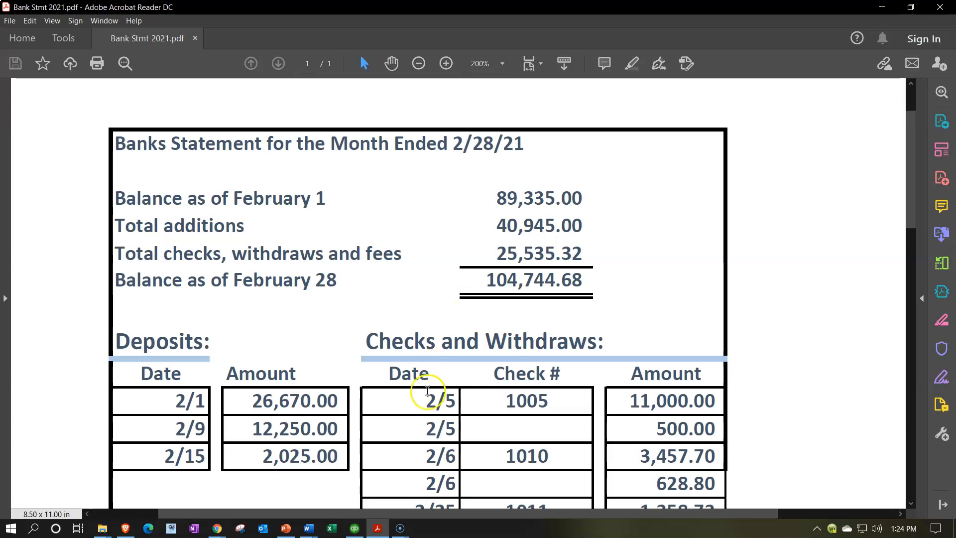
left_click(378, 526)
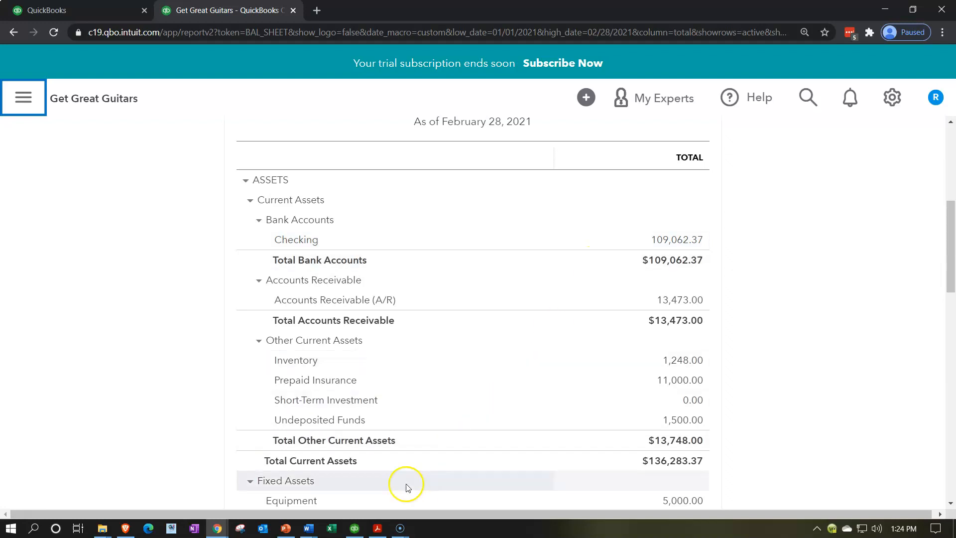
left_click(378, 527)
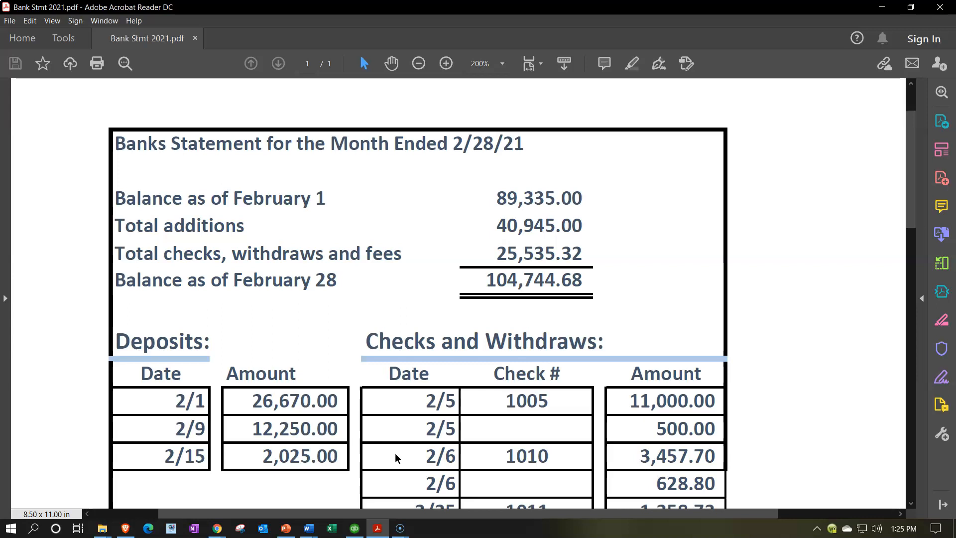
left_click(377, 528)
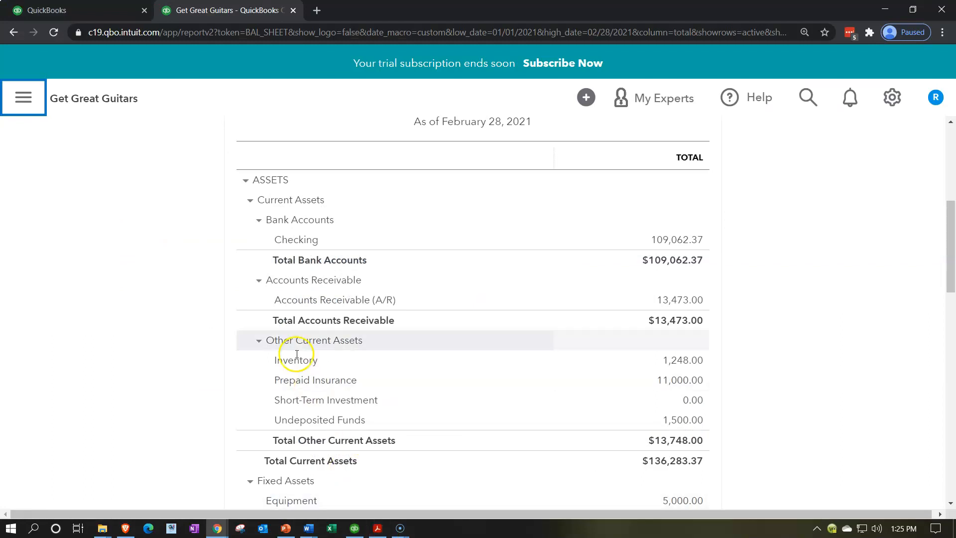
Open the Accounting section's Reconcile page in the original QuickBooks browser tab and collapse the navigation sidebar
left_click(93, 7)
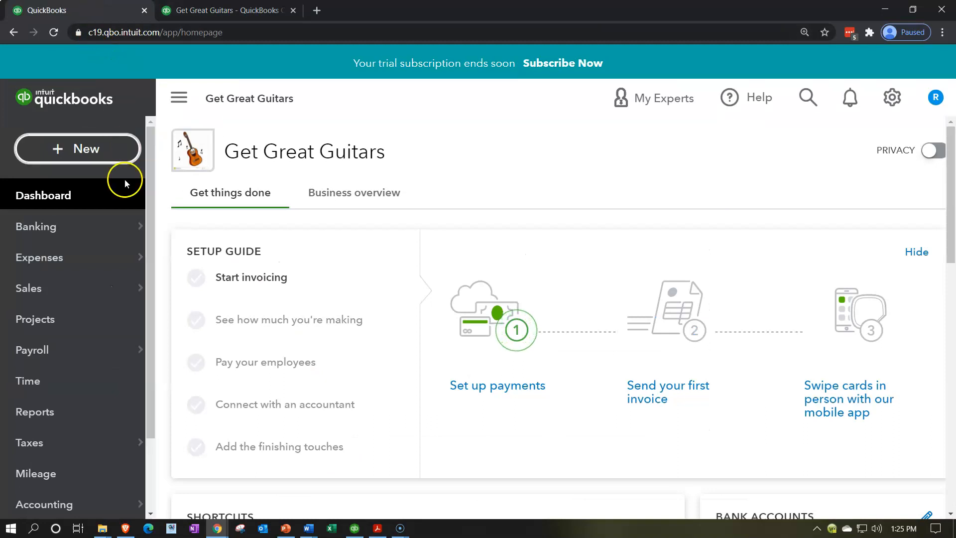
scroll(96, 265, "down", 2)
mouse_move(68, 418)
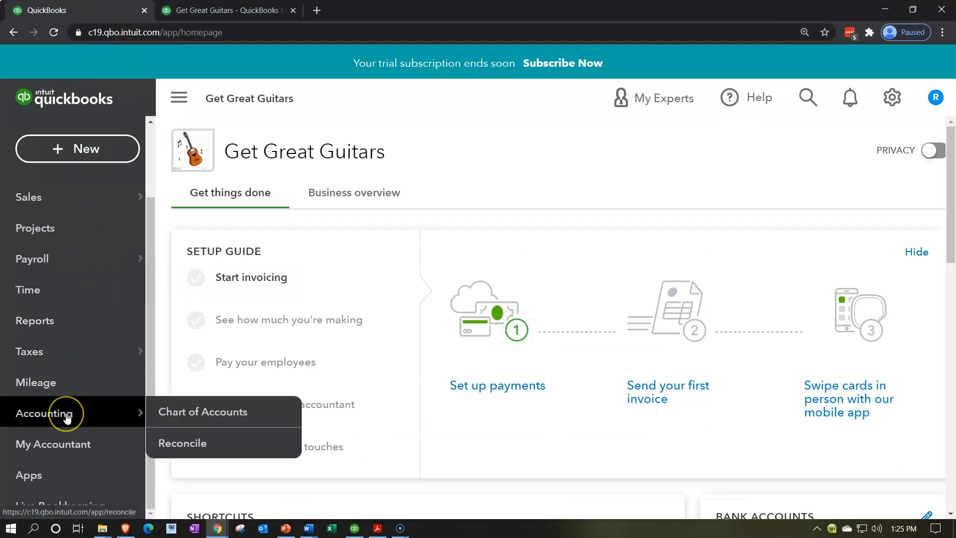
left_click(67, 417)
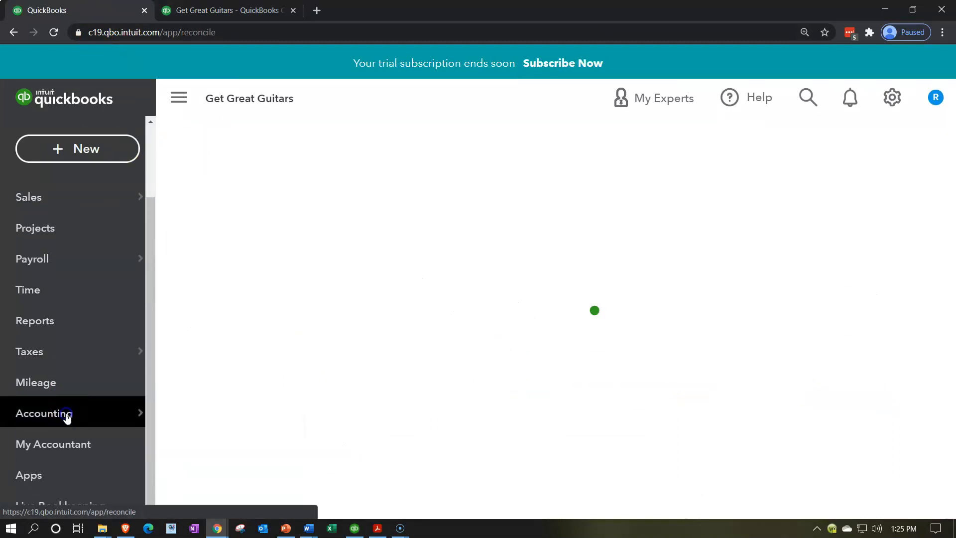
left_click(291, 159)
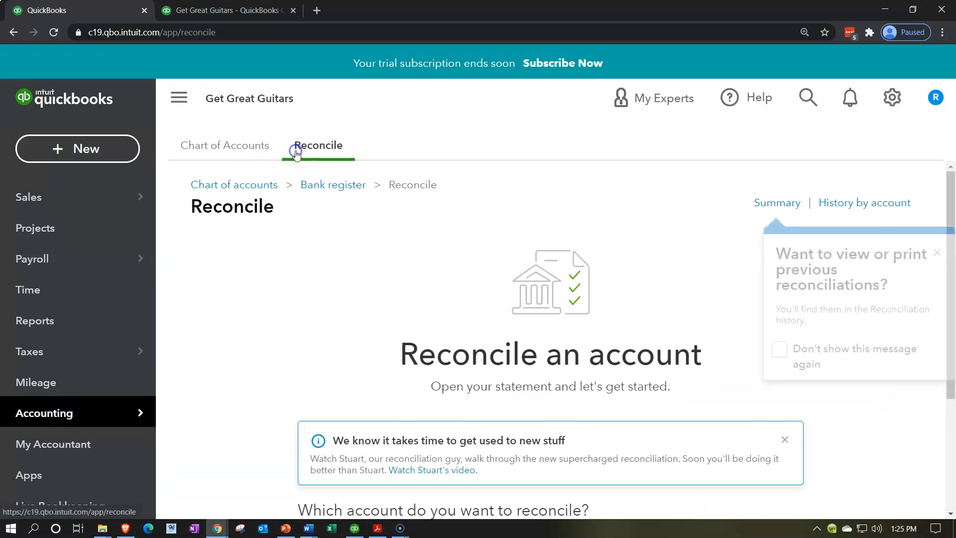
left_click(187, 112)
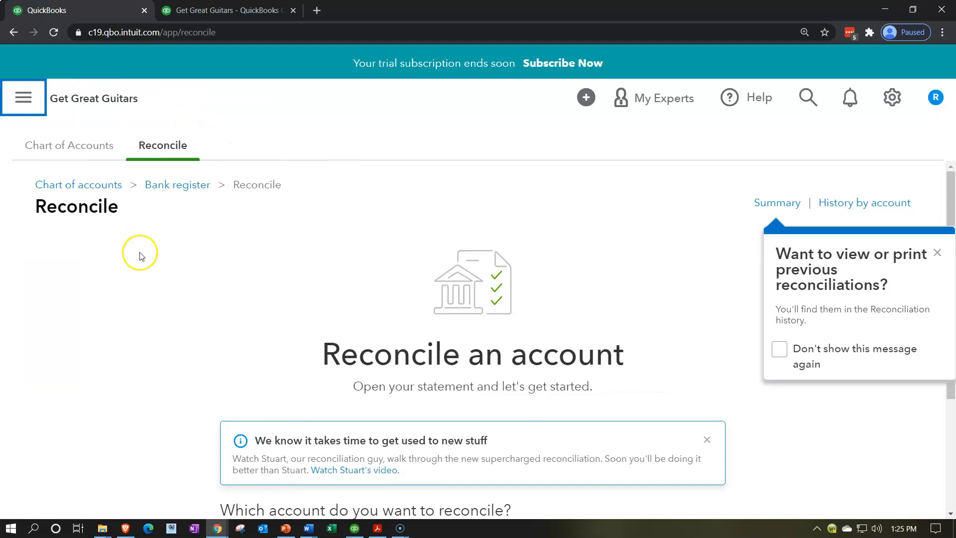
Dismiss the tip about viewing or printing previous reconciliations and stop it from showing again
key("ctrl+minus")
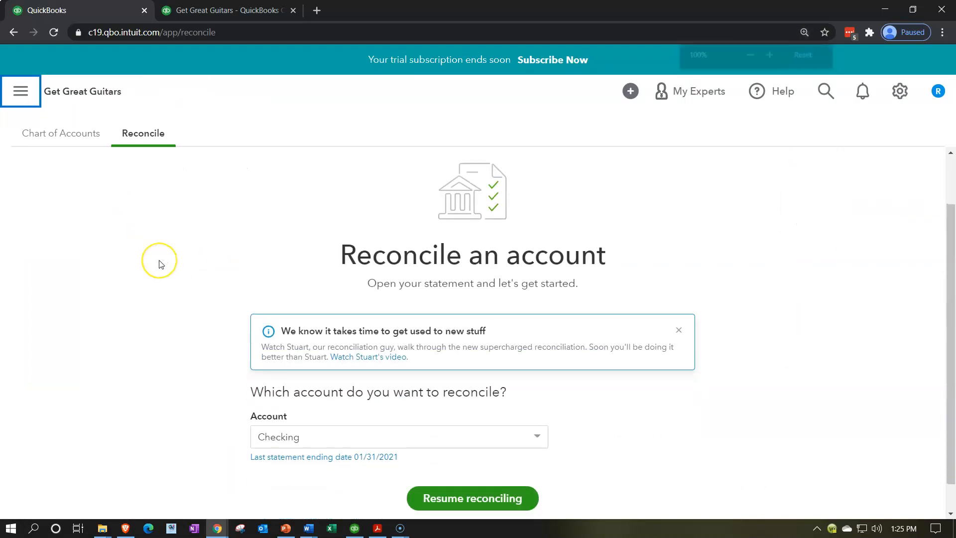
key("ctrl+minus")
left_click(814, 289)
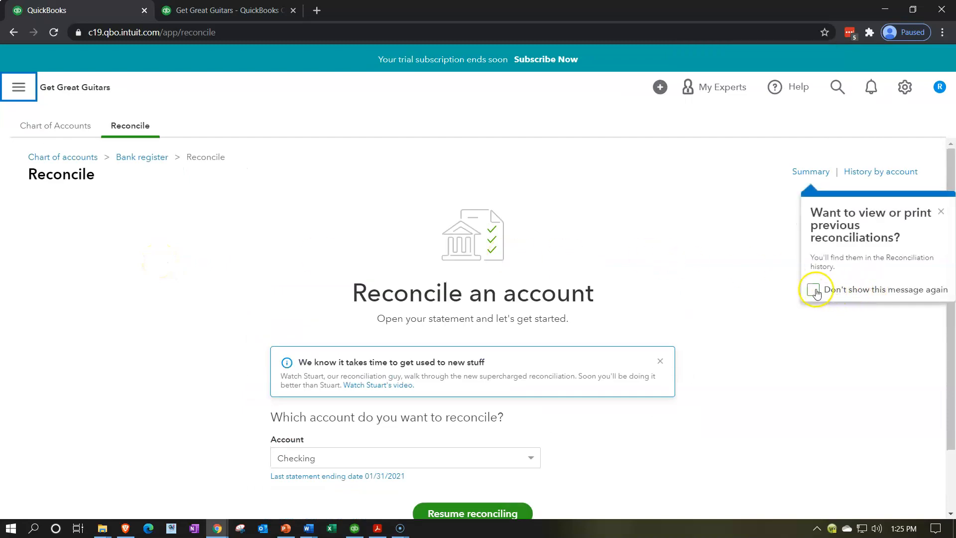
left_click(940, 213)
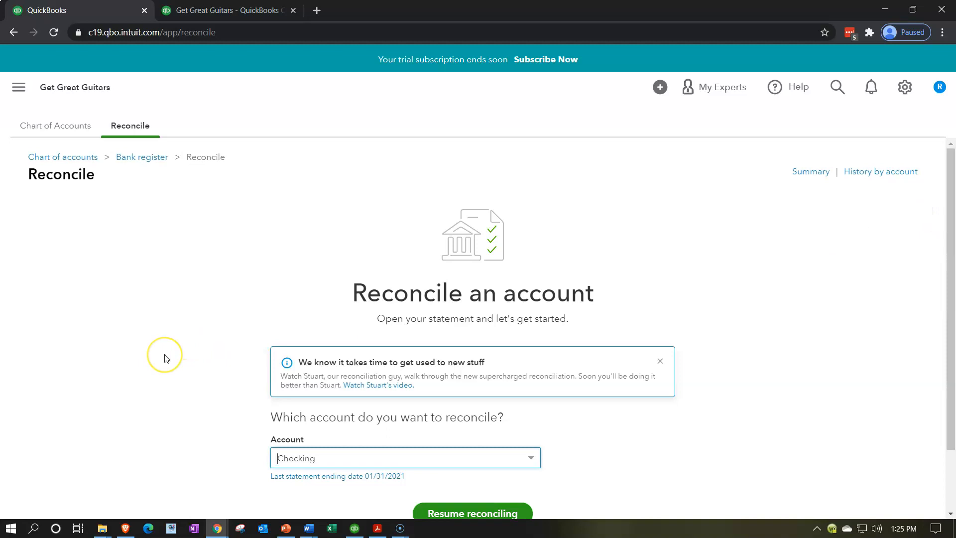
Resume the reconciliation in progress for the Checking account
scroll(165, 357, "down", 1)
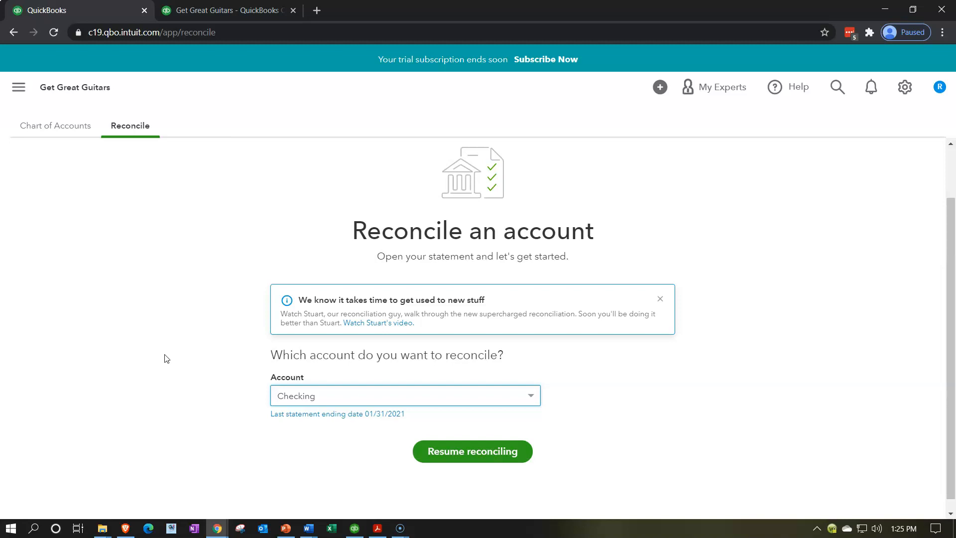
left_click(434, 451)
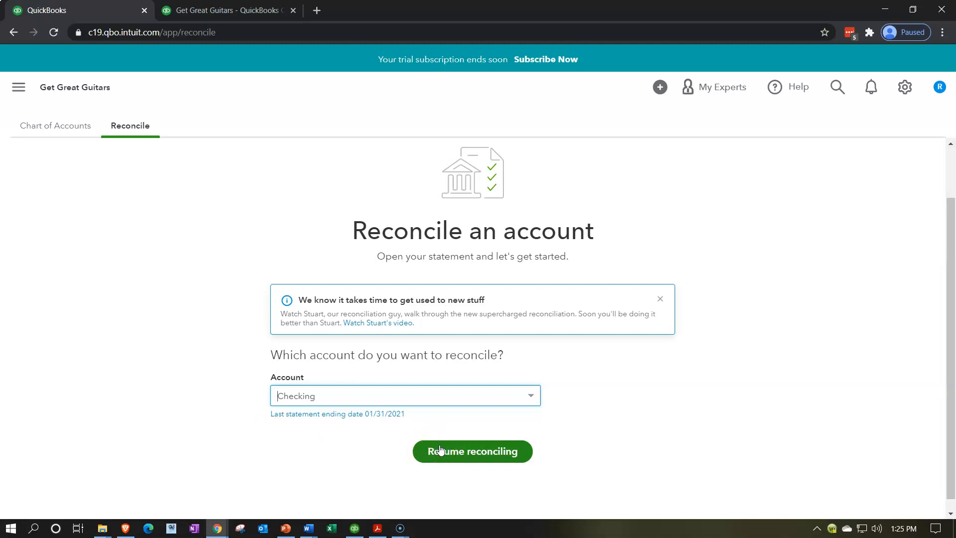
left_click(513, 460)
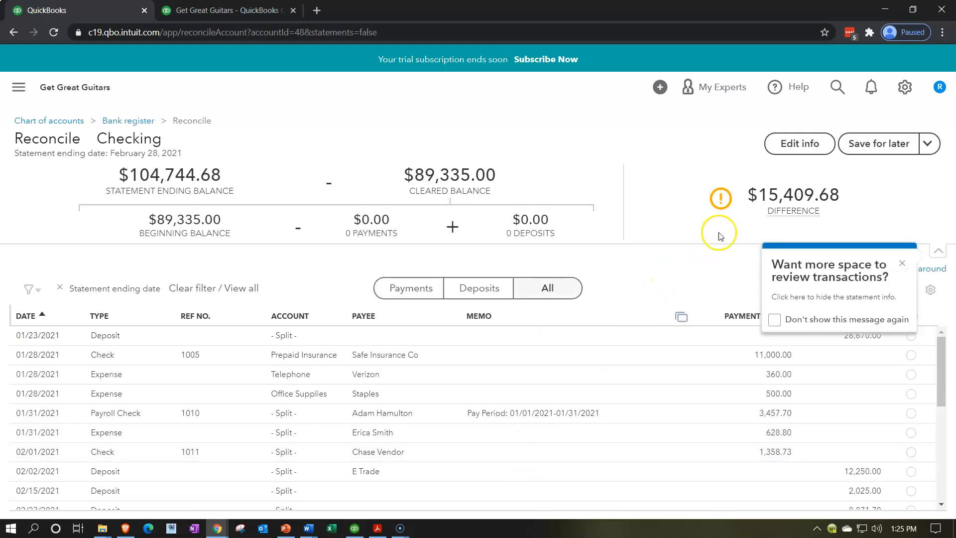
Open the Checking reconciliation's statement information and check its balances and ending date against Bank Stmt 2021.pdf in Acrobat Reader
left_click(800, 144)
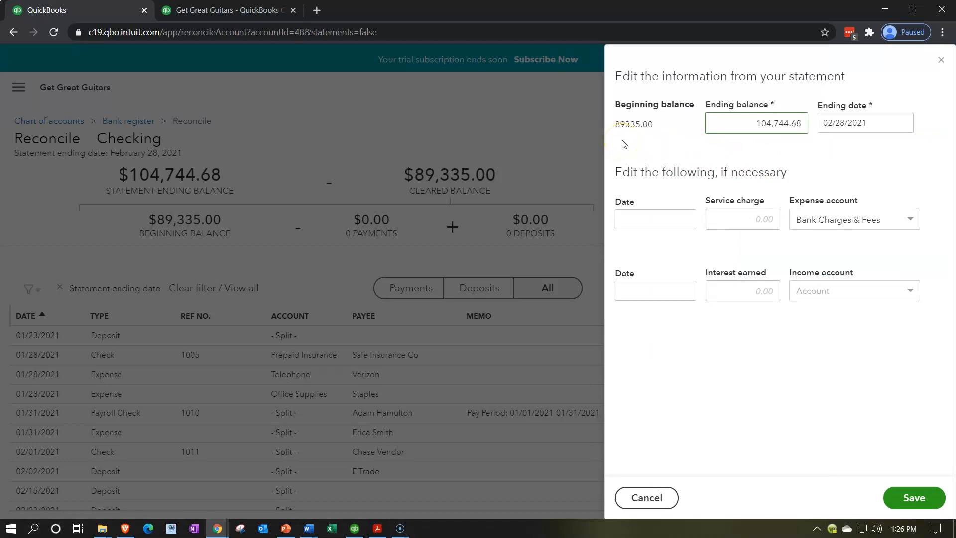
left_click(378, 528)
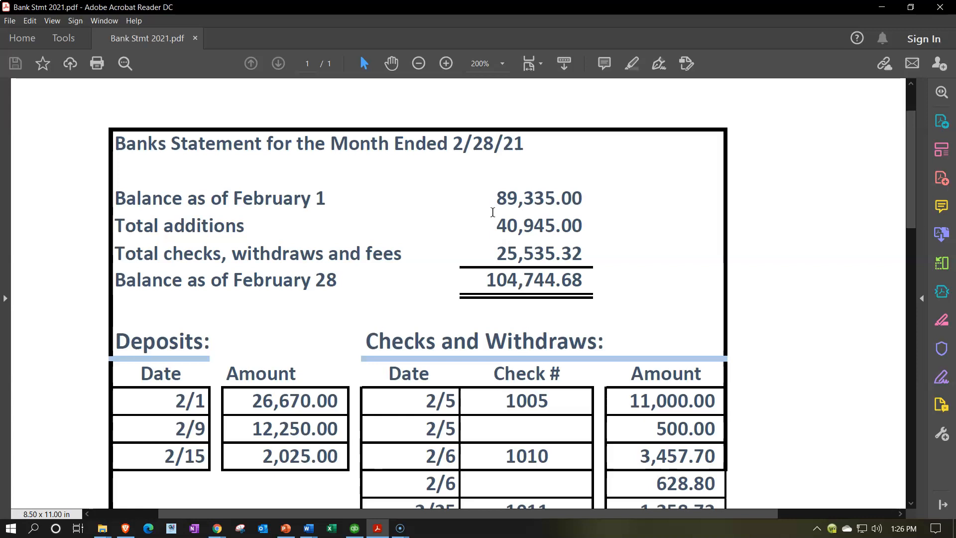
left_click(882, 8)
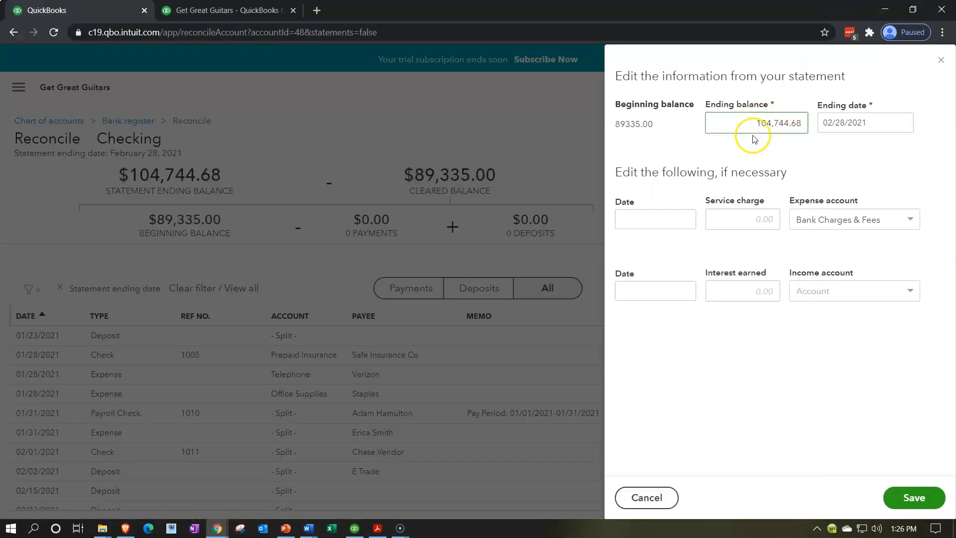
double_click(760, 121)
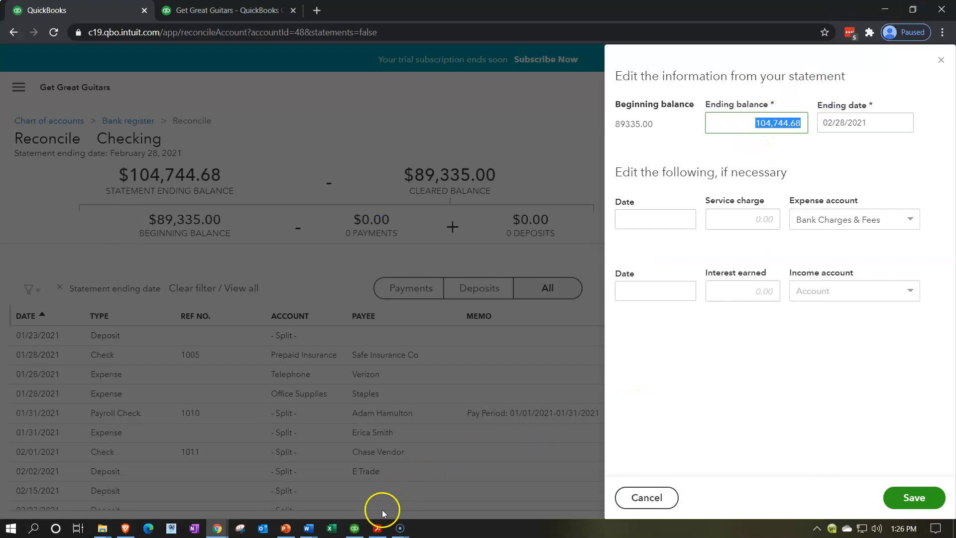
left_click(378, 528)
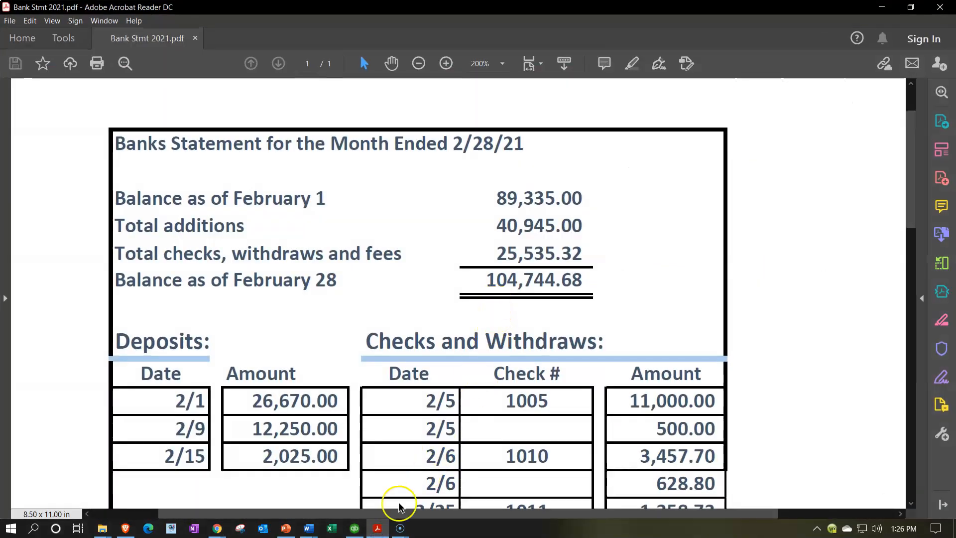
left_click(376, 527)
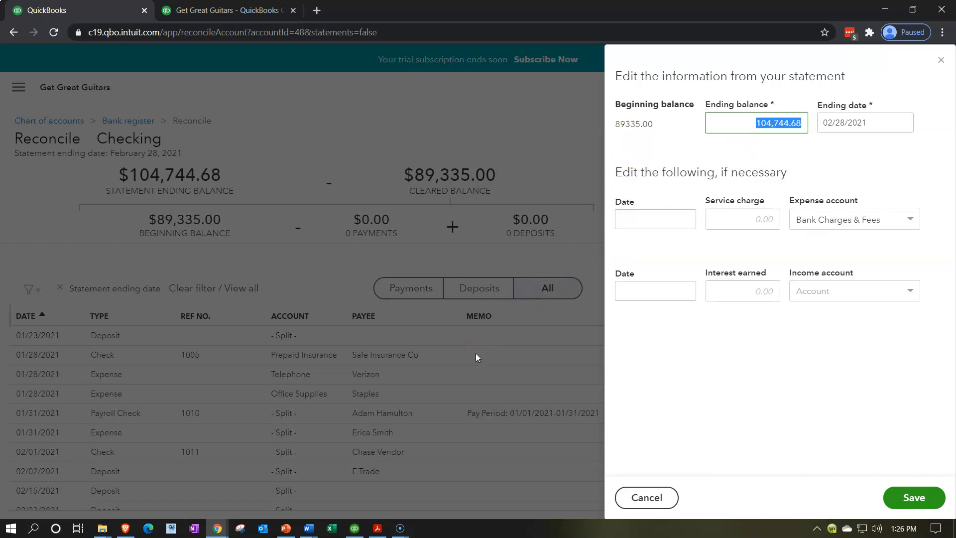
left_click(378, 528)
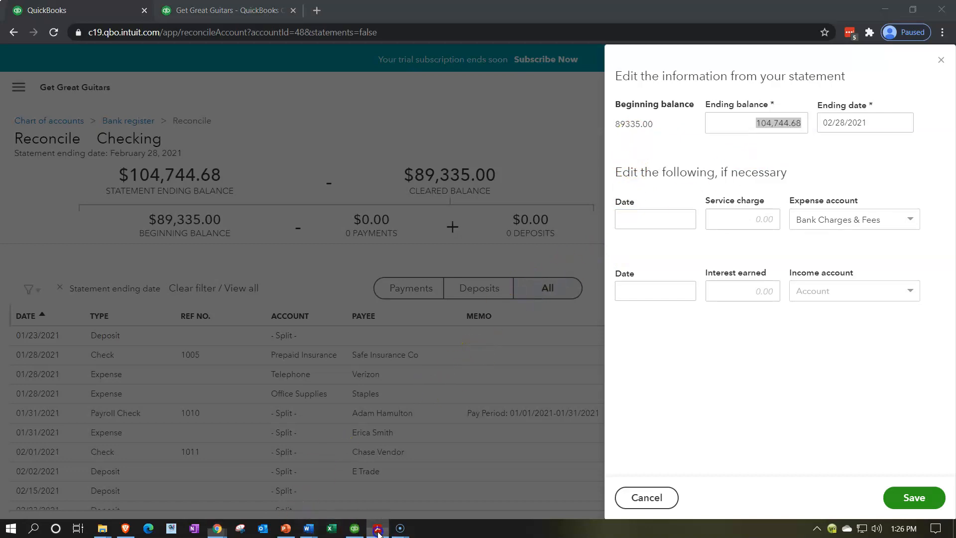
scroll(418, 418, "down", 2)
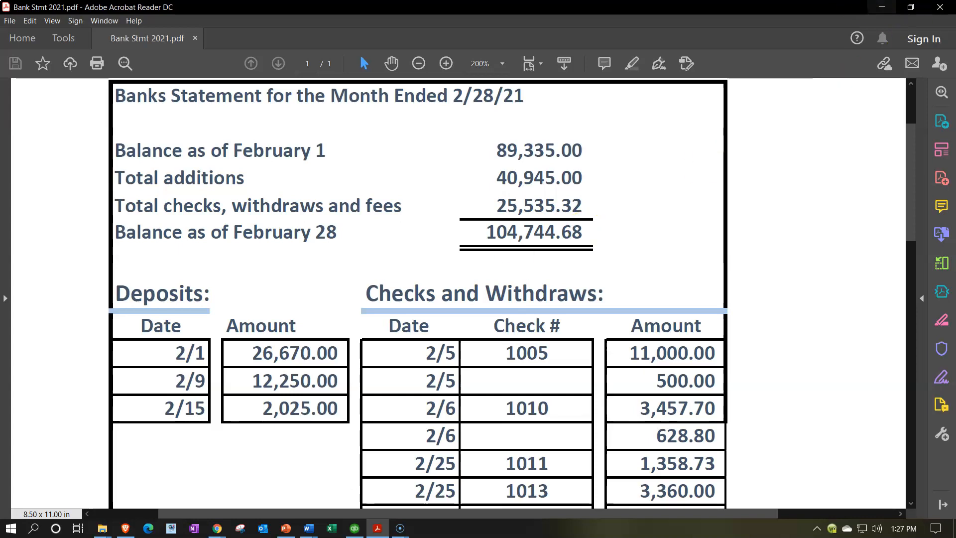
left_click(880, 7)
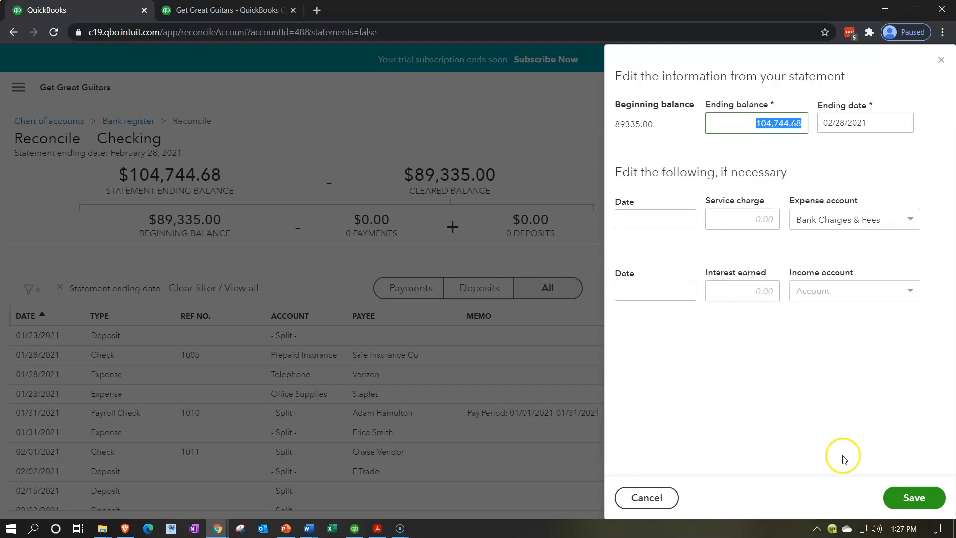
Save the statement information and compare the reconciliation's beginning and ending balances with Bank Stmt 2021.pdf in Acrobat Reader
left_click(913, 497)
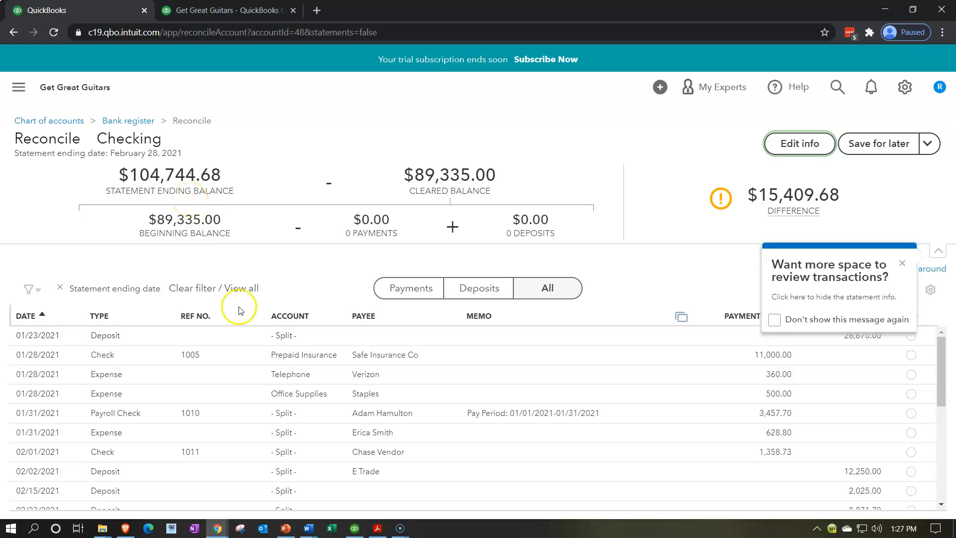
left_click(378, 528)
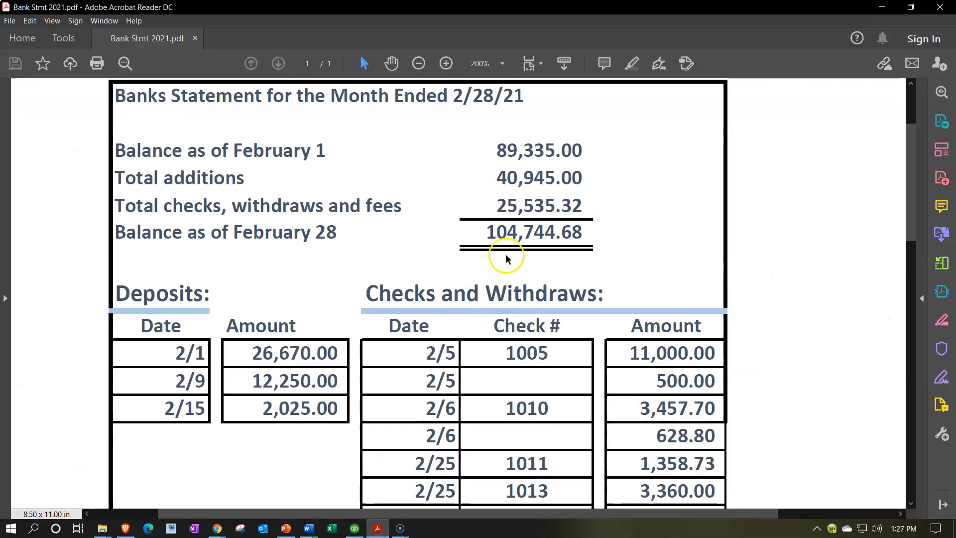
left_click(377, 527)
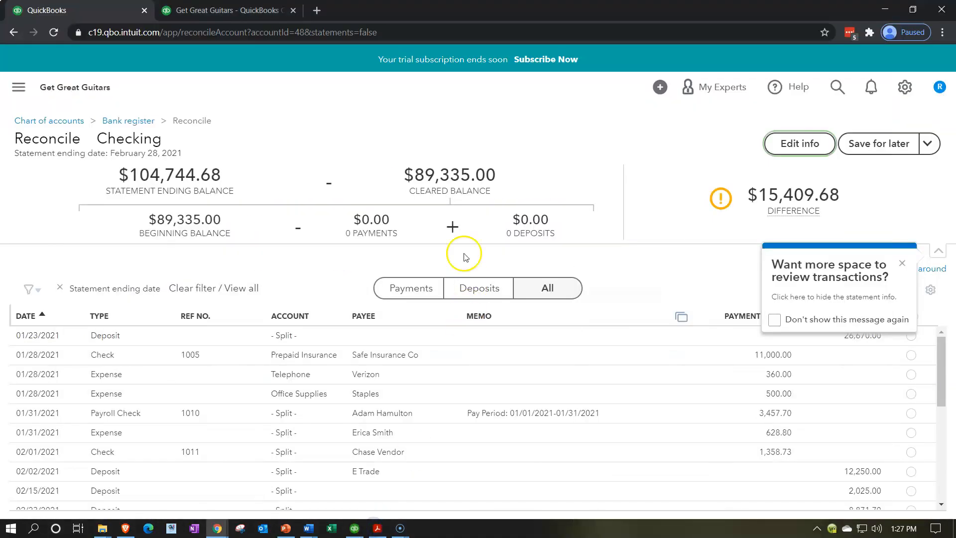
left_click(377, 527)
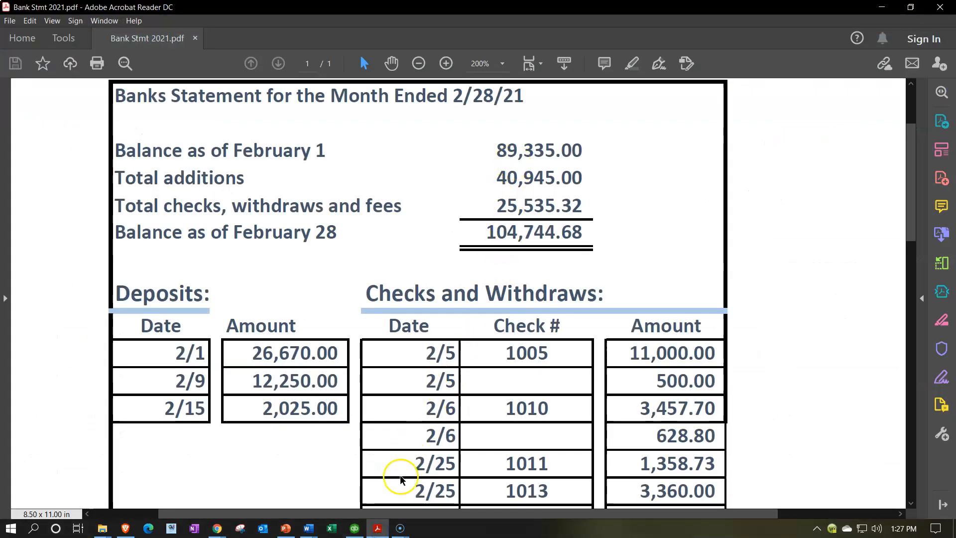
left_click(377, 528)
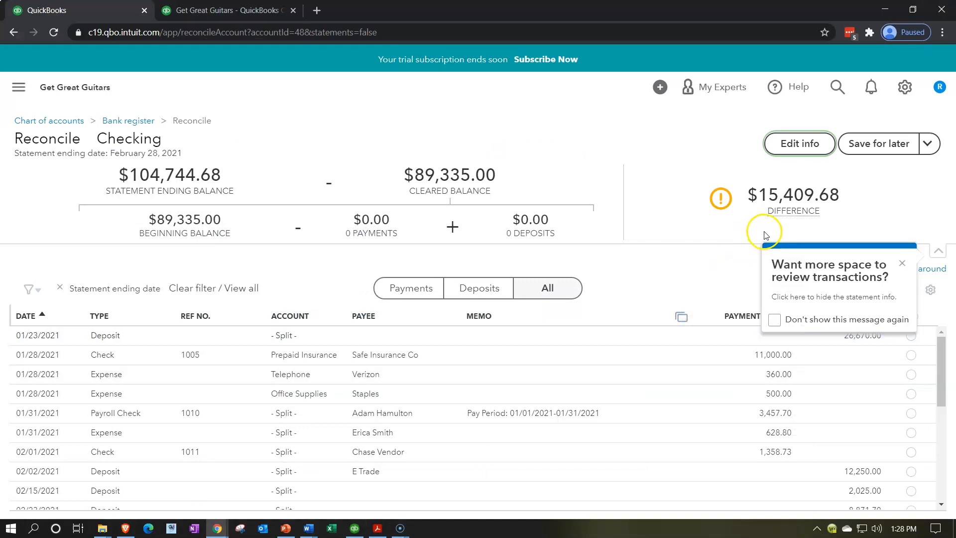
Dismiss the tip about more space to review transactions, stop it from showing again, and check the explanation of the difference
left_click(775, 319)
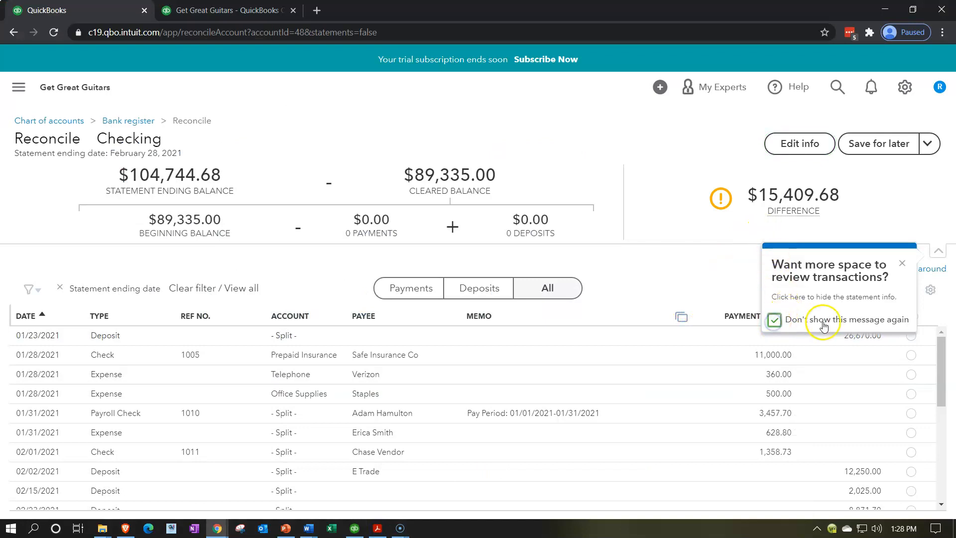
left_click(903, 263)
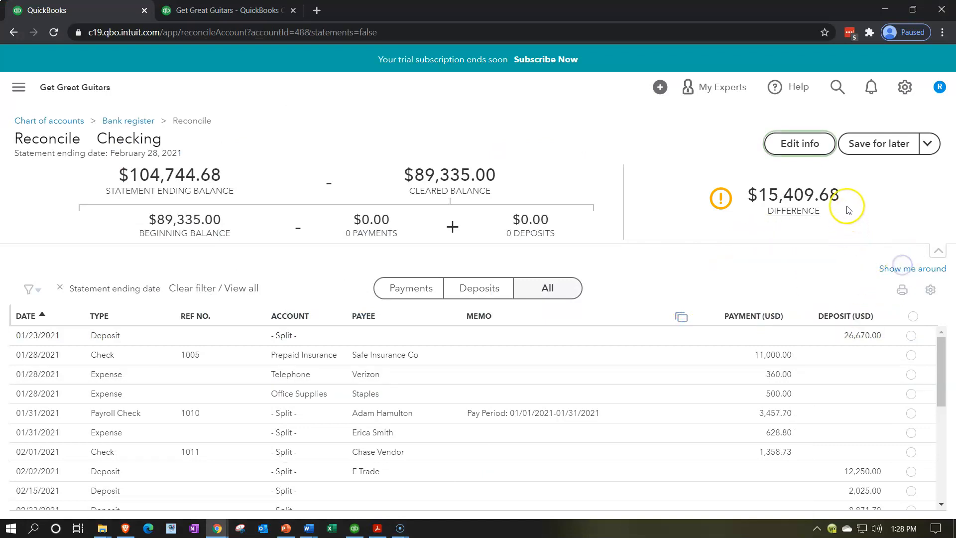
mouse_move(848, 209)
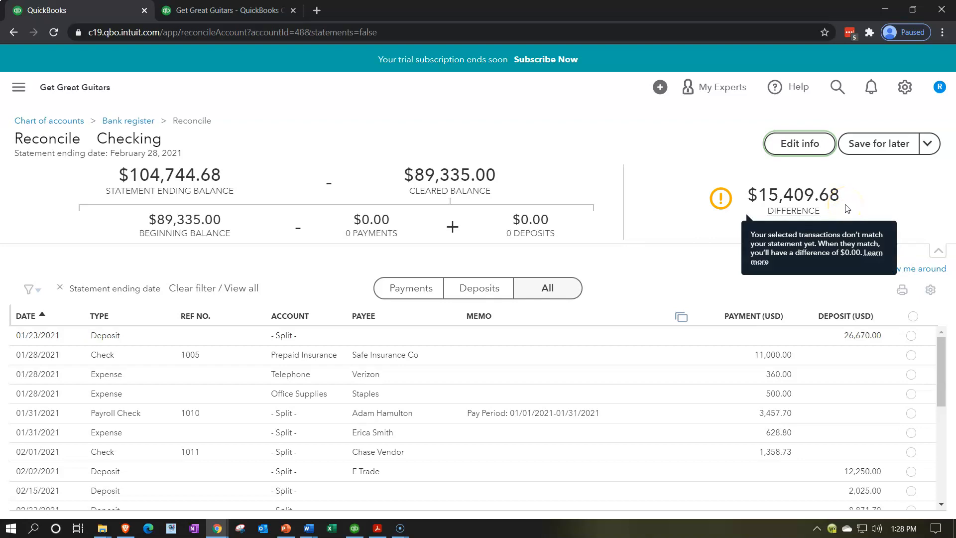
left_click(526, 193)
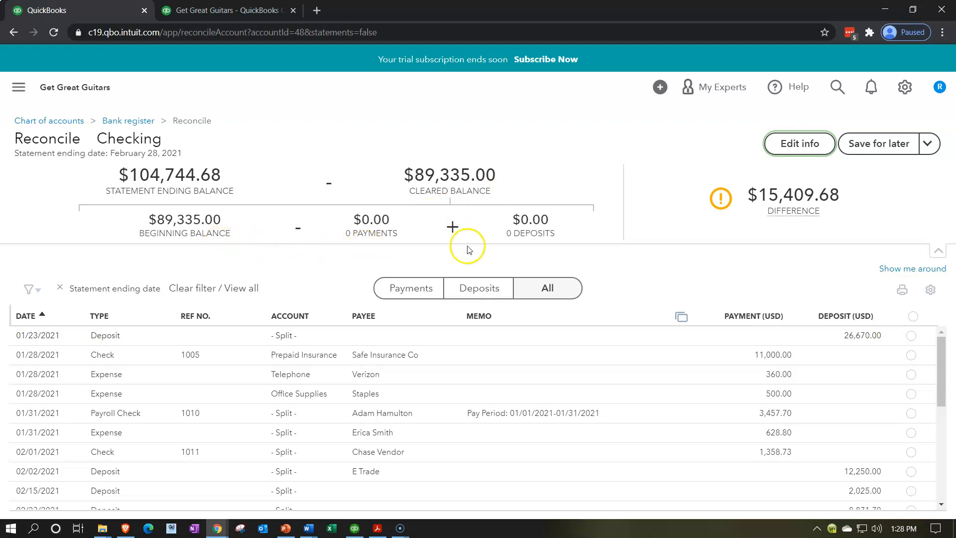
Try marking check 1005 and the 01/23/2021 deposit as cleared one at a time, unmarking each again
left_click(911, 356)
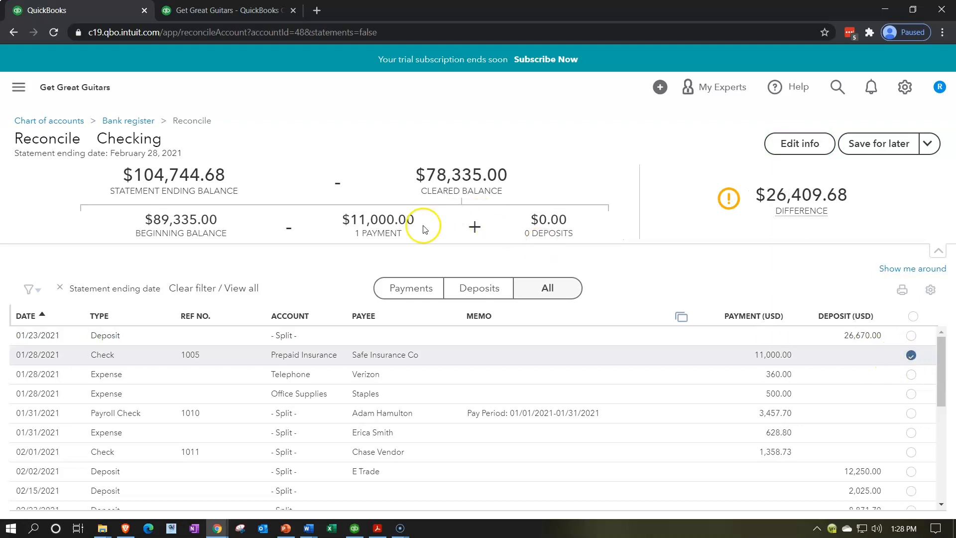
left_click(911, 356)
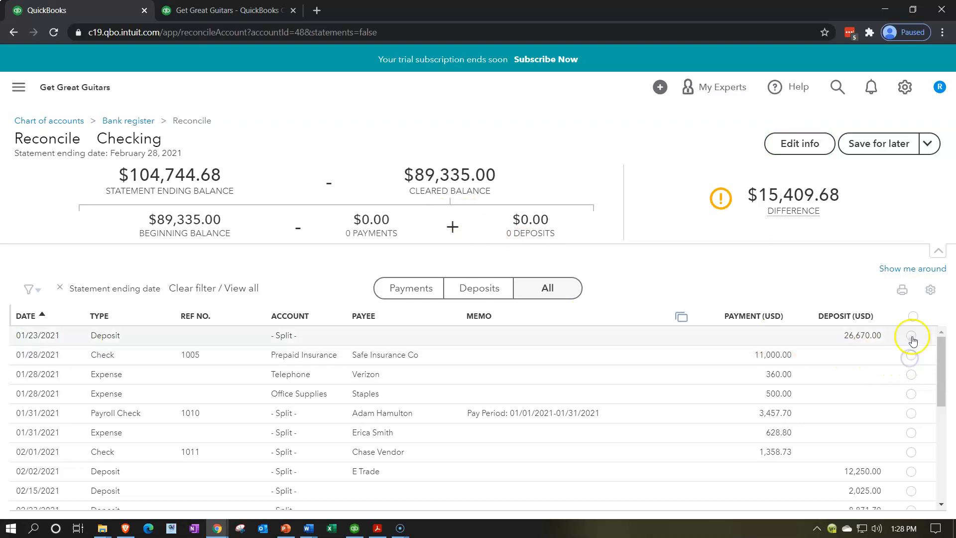
left_click(911, 337)
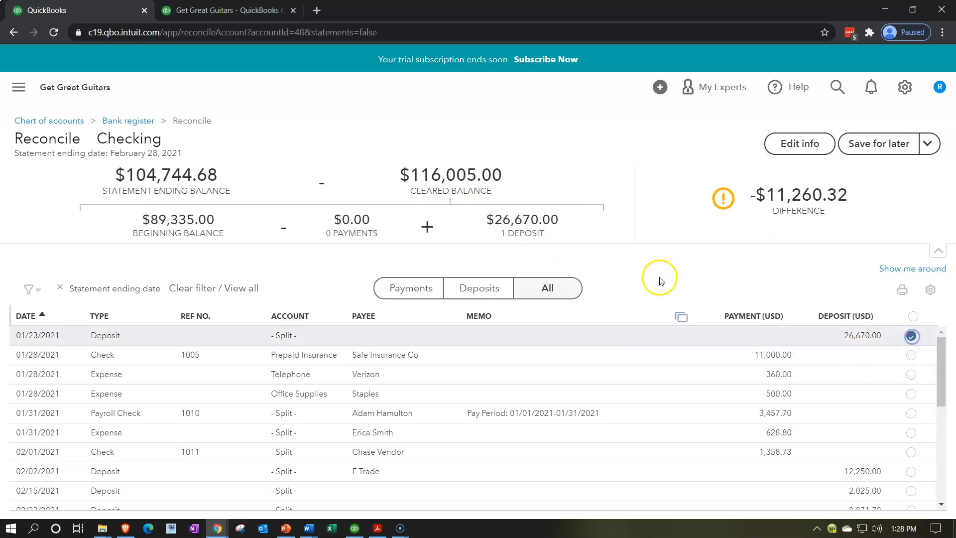
left_click(912, 337)
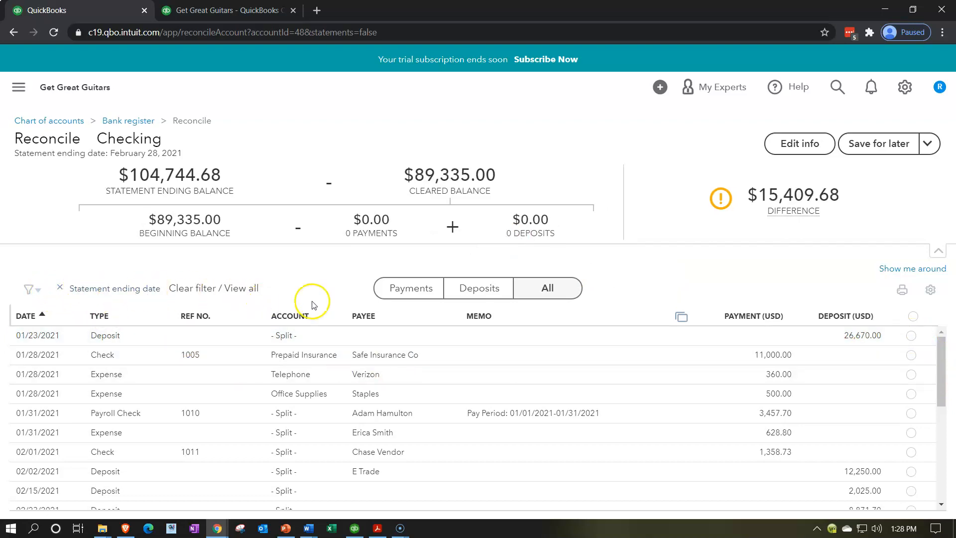
Show only deposits and mark the 01/23/2021 deposit of 26,670.00 as cleared after matching it with the bank statement PDF
left_click(458, 294)
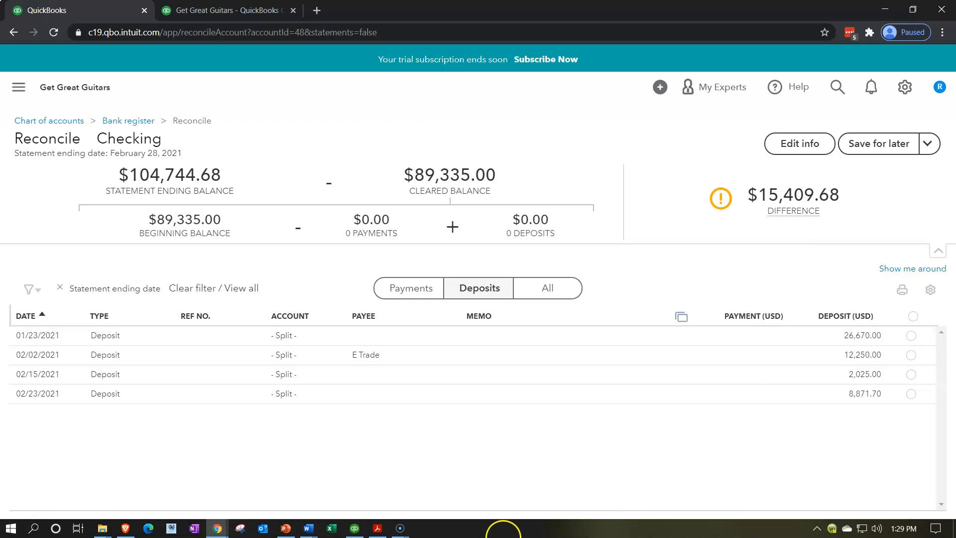
left_click(377, 529)
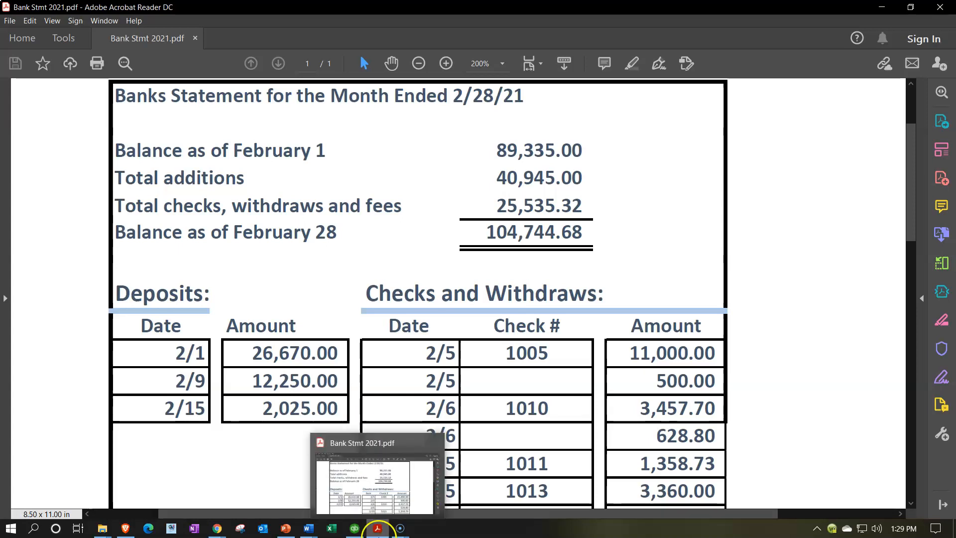
left_click(377, 528)
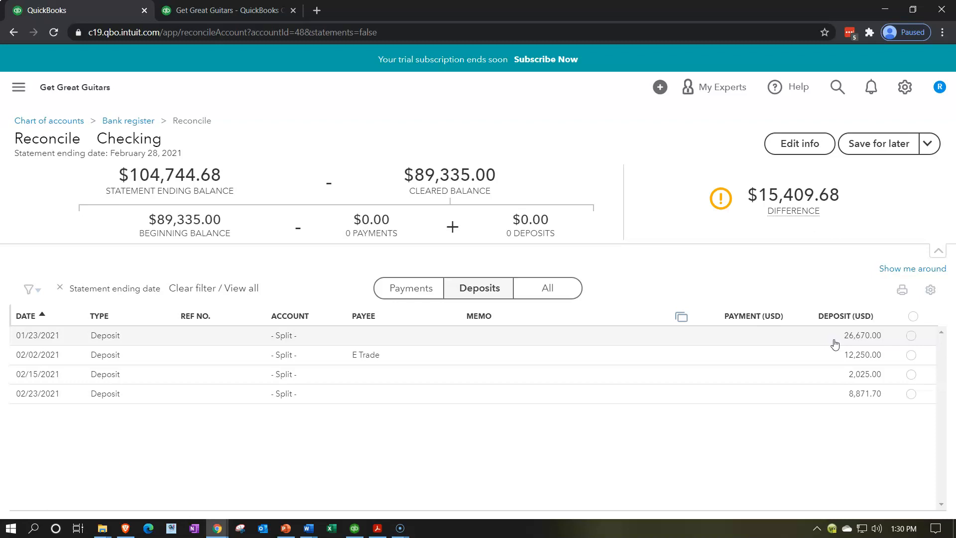
left_click(377, 528)
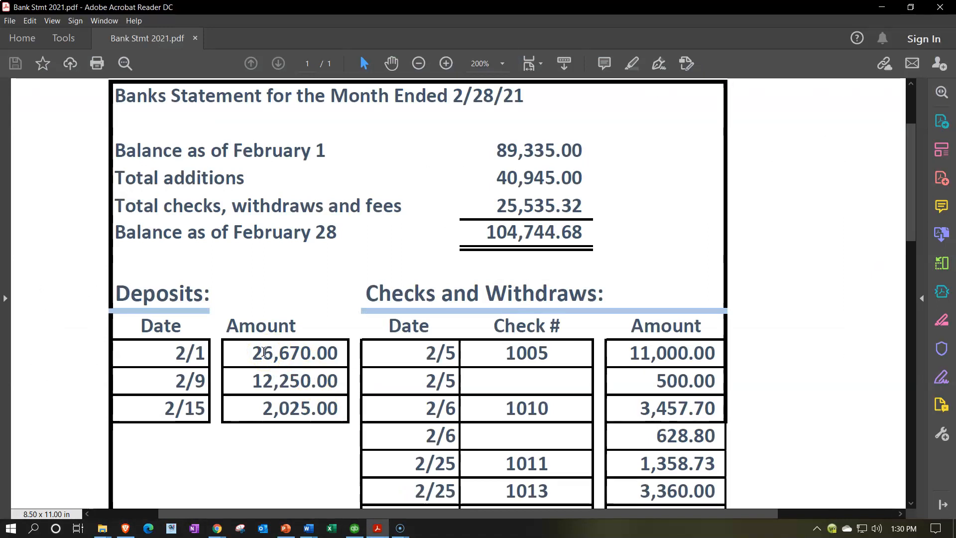
left_click_drag(252, 354, 335, 351)
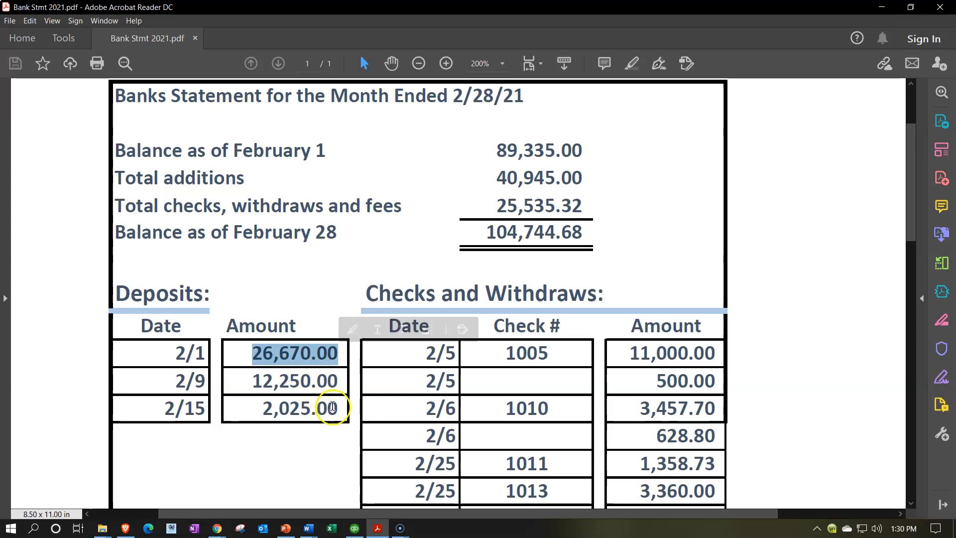
left_click(379, 529)
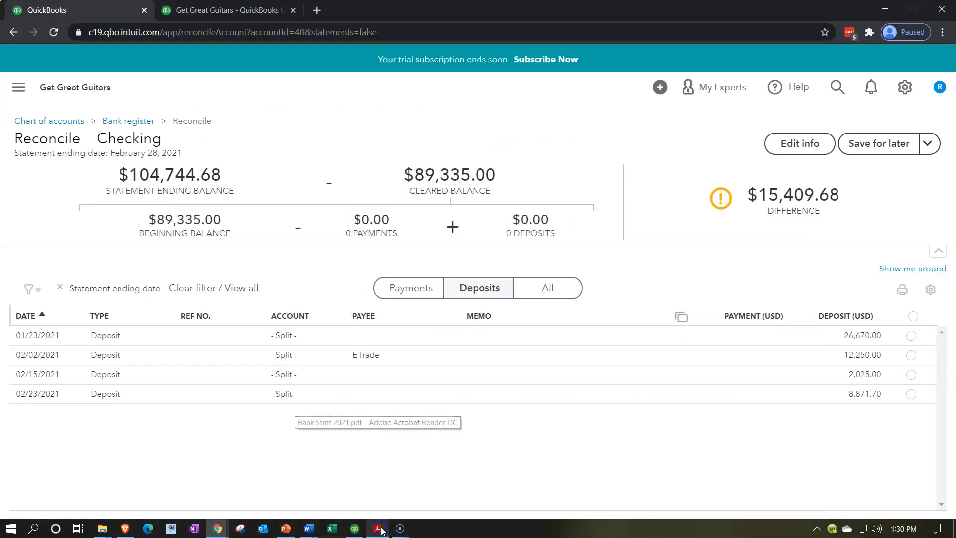
left_click(911, 338)
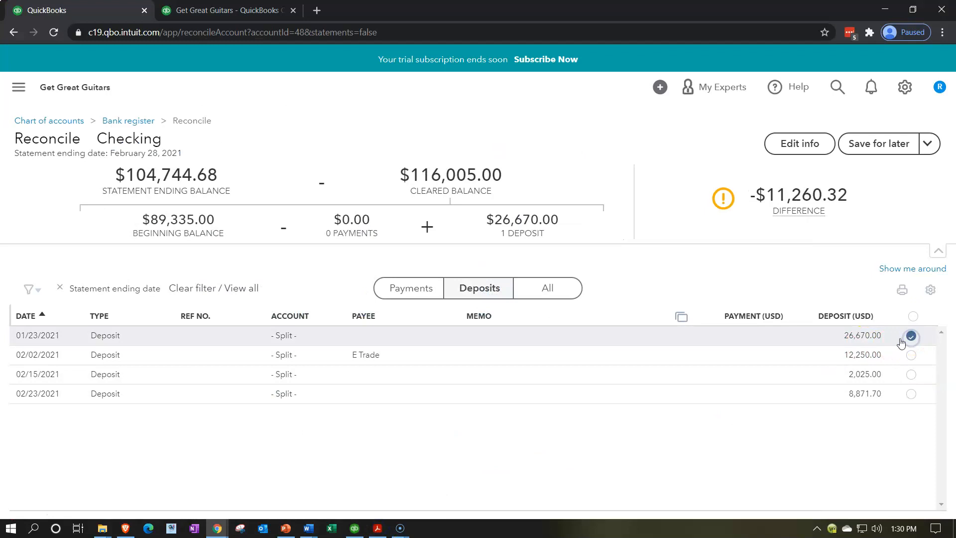
Highlight the 2/1 deposit amount of 26,670.00 in Bank Stmt 2021.pdf in Acrobat Reader
left_click(377, 528)
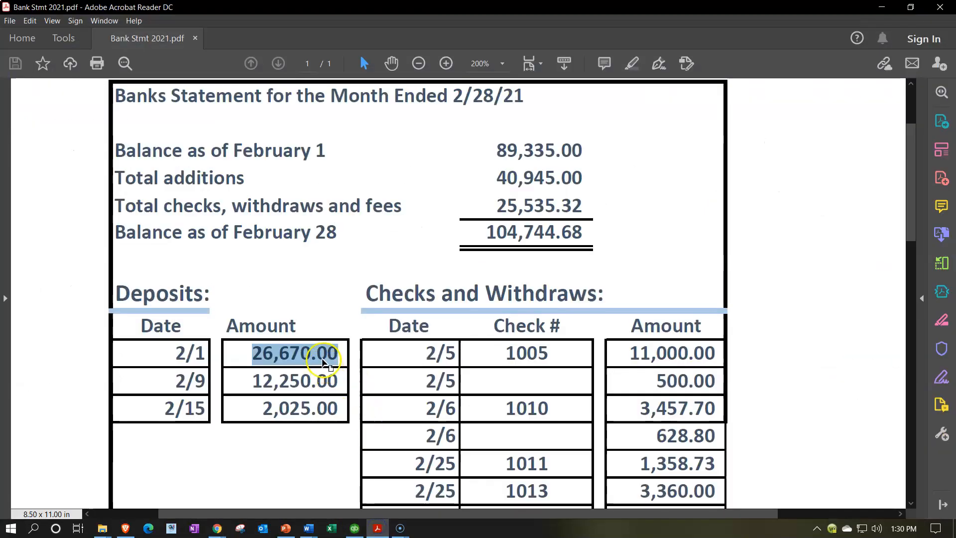
right_click(324, 362)
left_click(317, 356)
left_click_drag(261, 355, 365, 368)
left_click(243, 351)
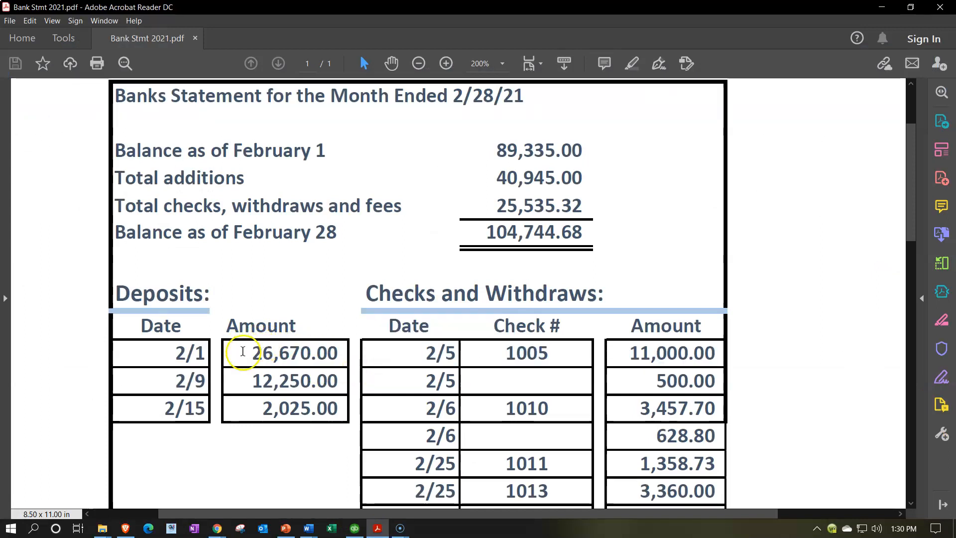
left_click_drag(254, 353, 337, 354)
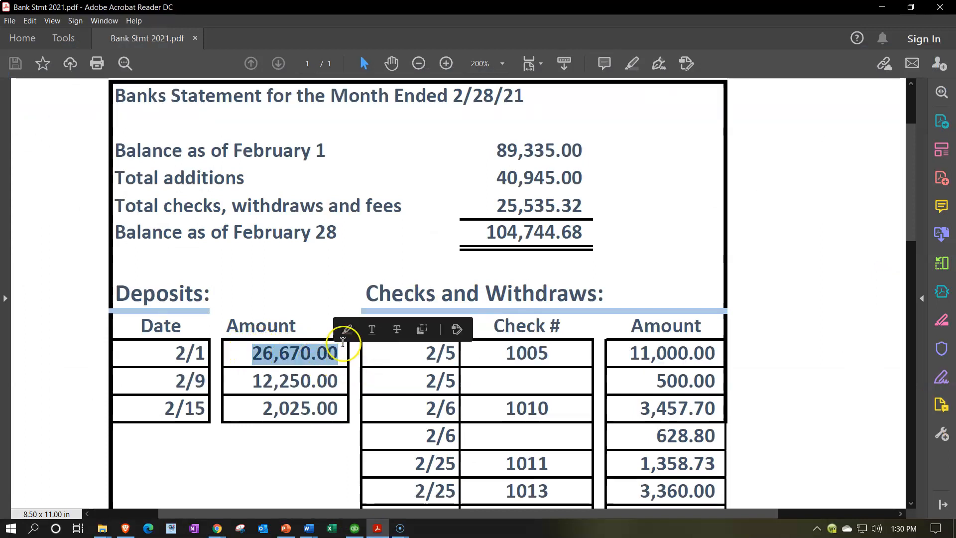
left_click(347, 329)
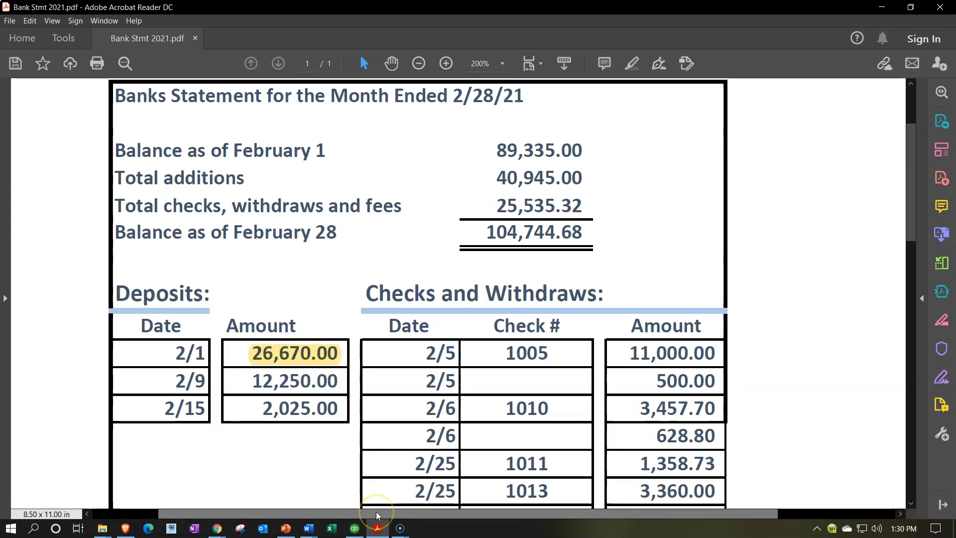
Mark the 02/02/2021 E Trade deposit of 12,250.00 as cleared in QuickBooks and highlight its amount in the bank statement PDF
left_click(378, 530)
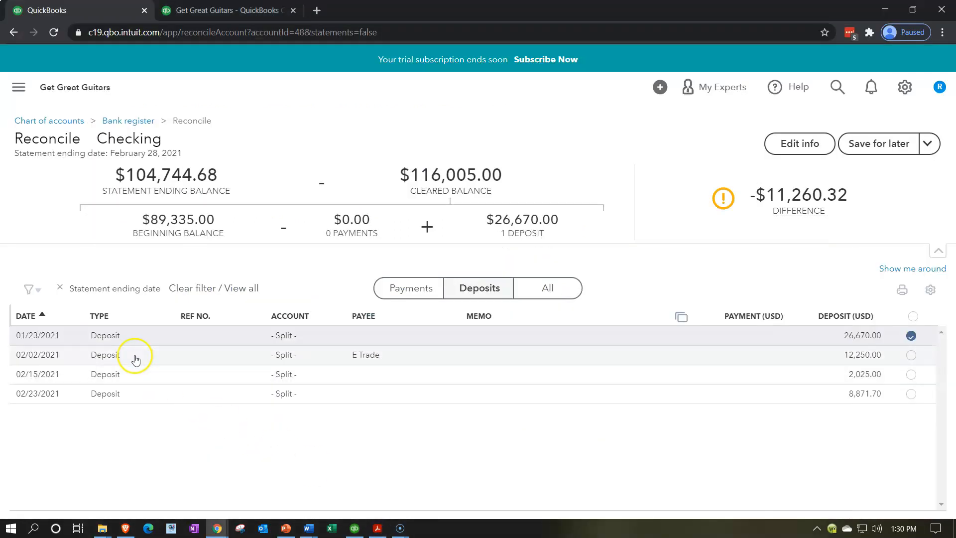
left_click(911, 354)
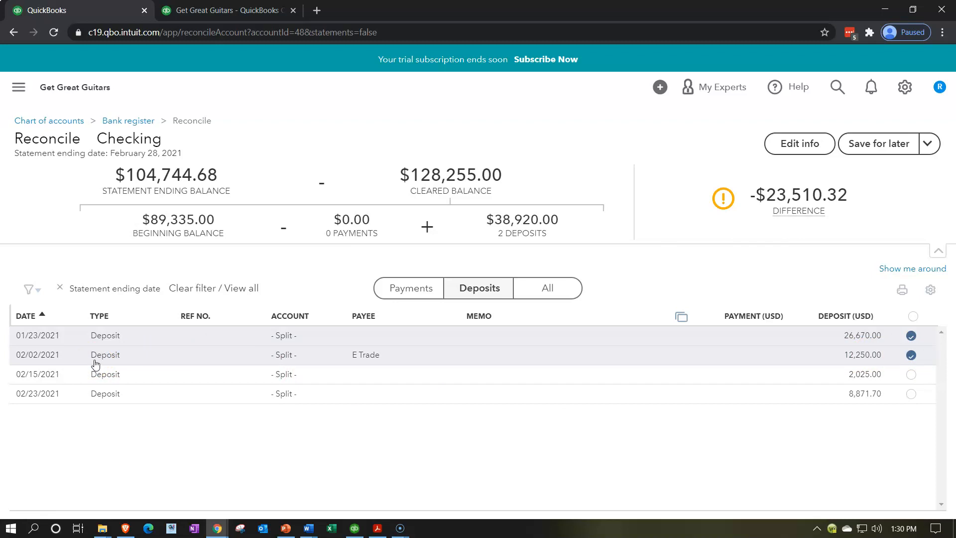
mouse_move(377, 530)
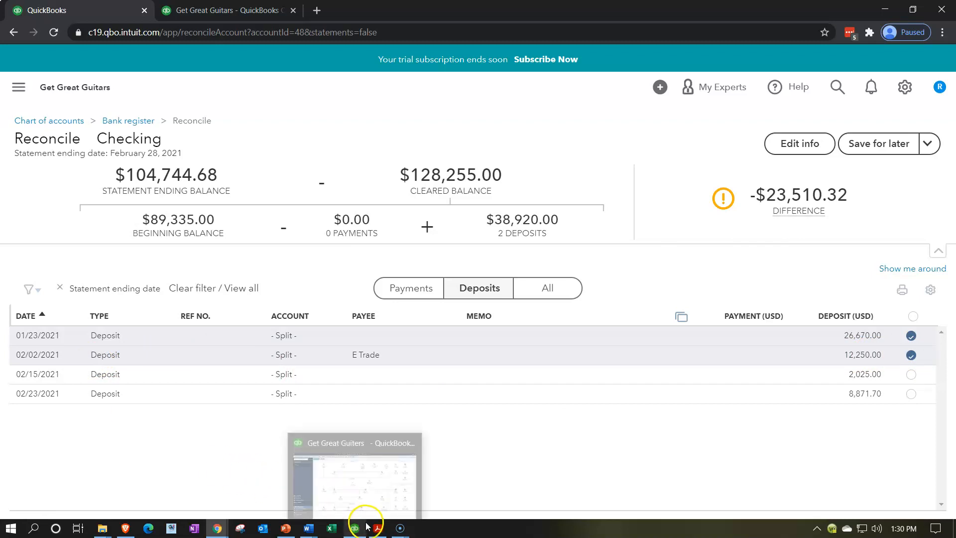
left_click(368, 498)
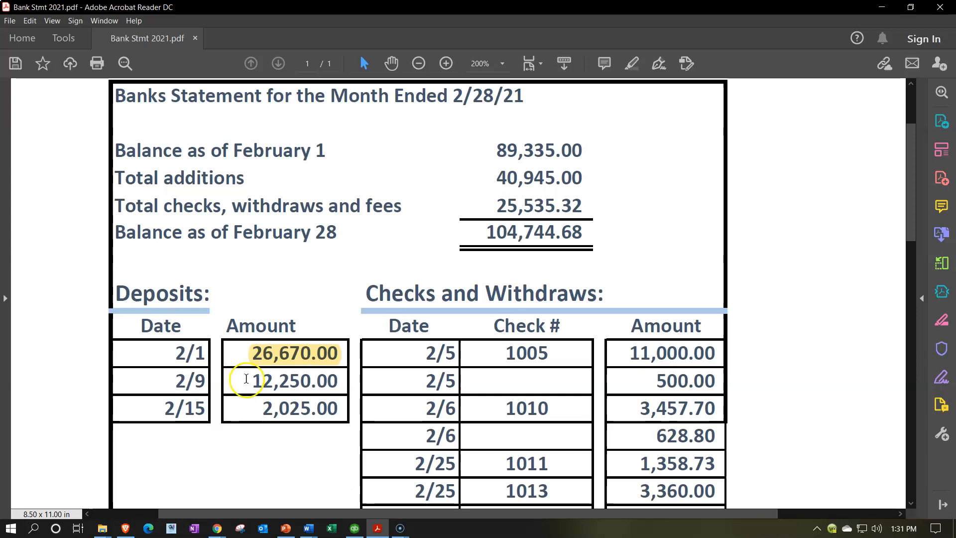
left_click_drag(252, 377, 337, 381)
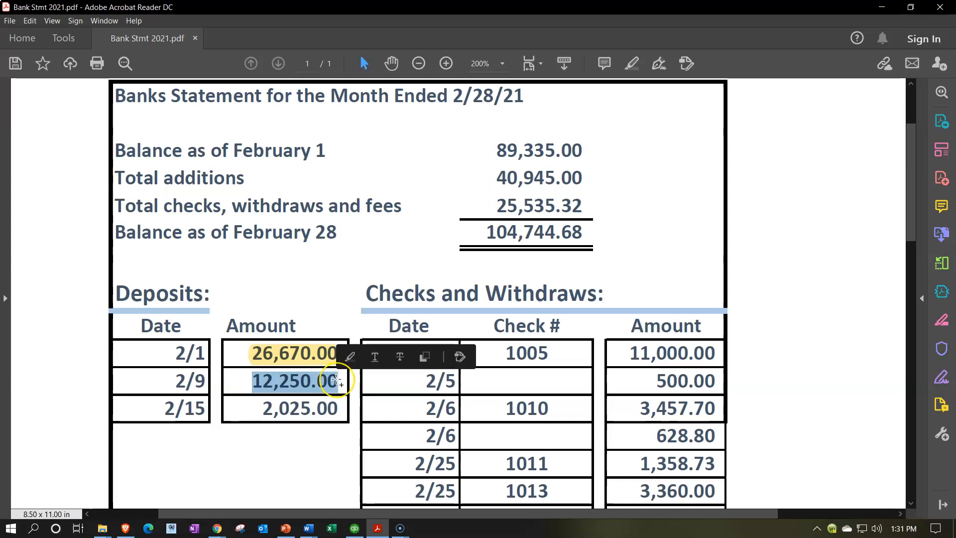
left_click(350, 357)
left_click(251, 414)
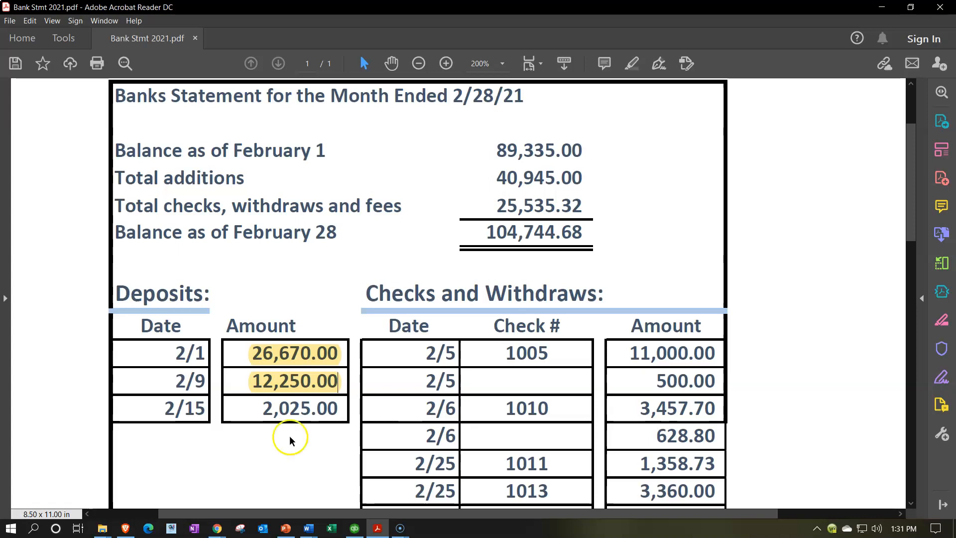
Mark the 02/15/2021 deposit of 2,025.00 as cleared in QuickBooks and highlight its amount in the bank statement PDF
left_click(377, 530)
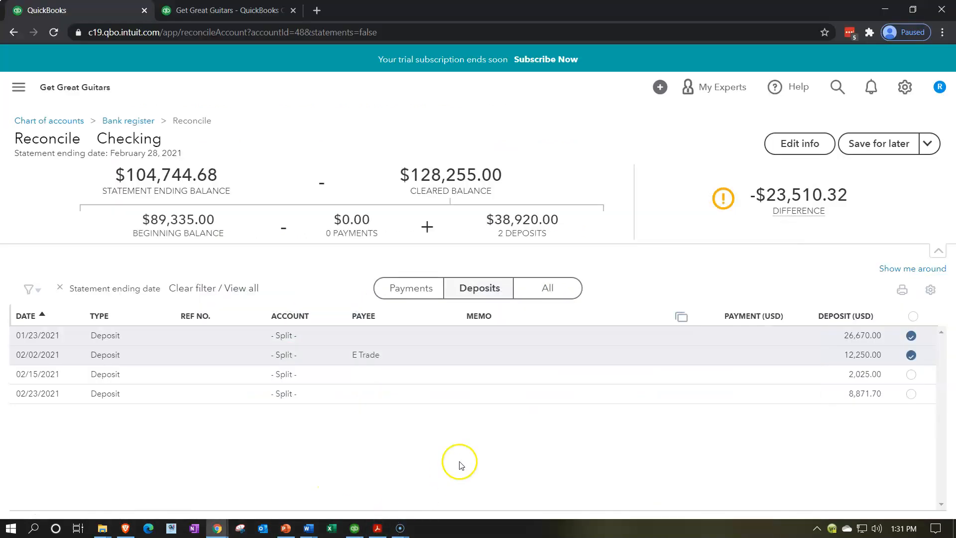
left_click(915, 382)
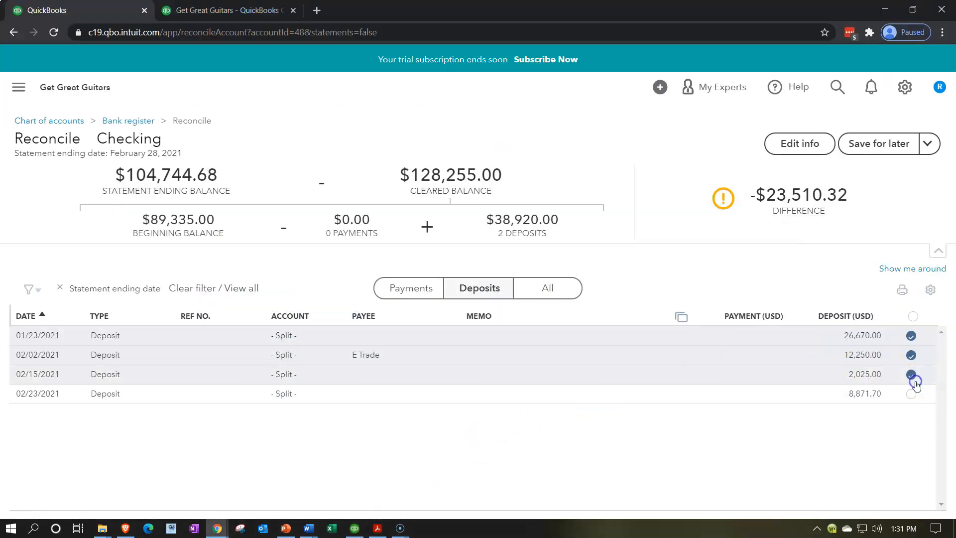
left_click(377, 530)
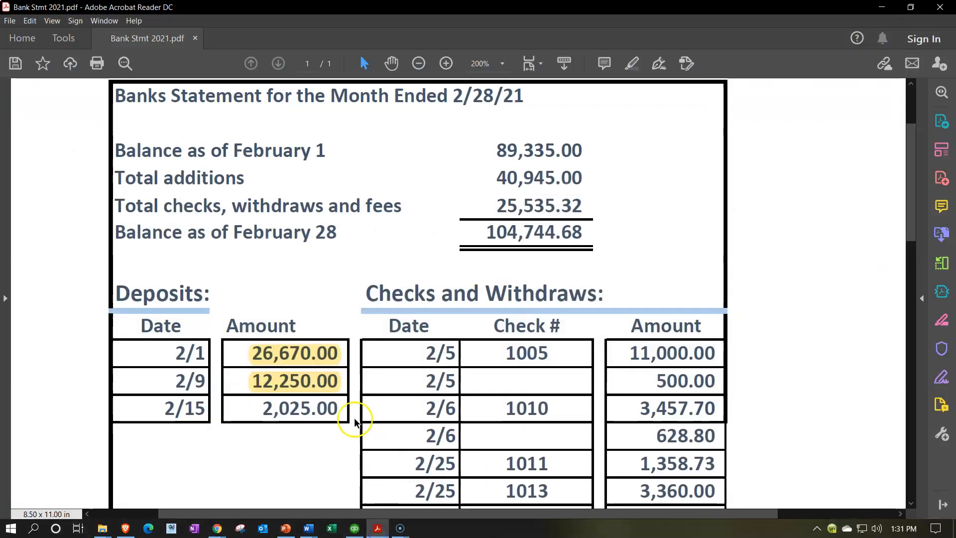
left_click_drag(261, 409, 339, 409)
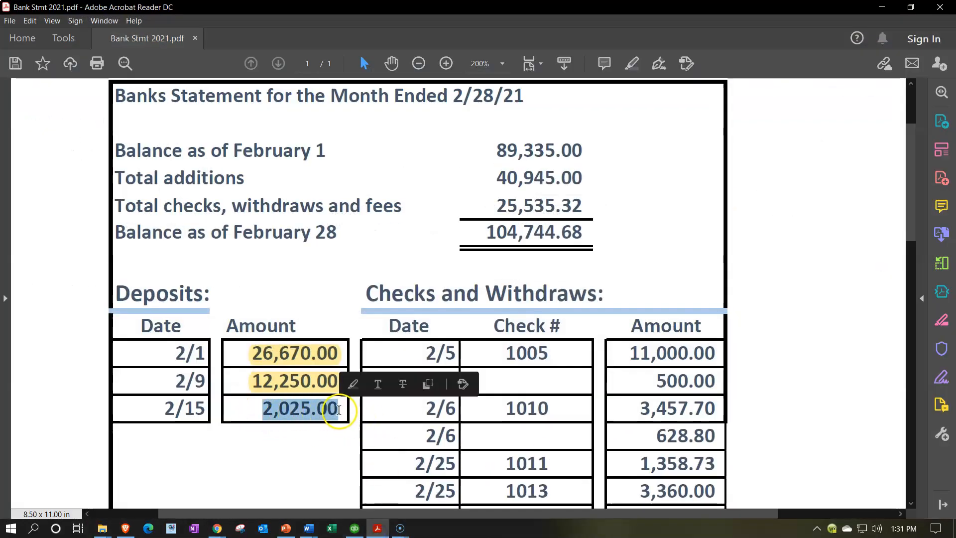
left_click(352, 380)
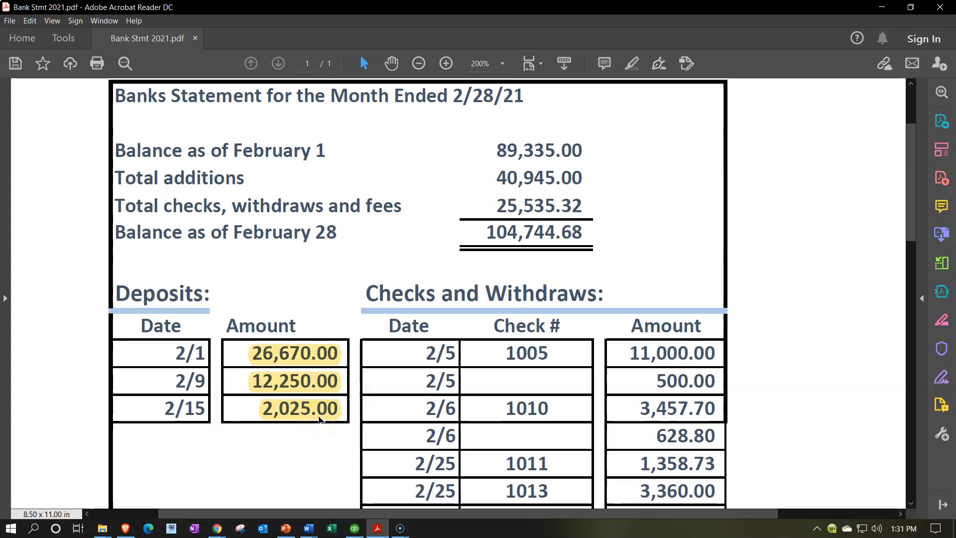
Highlight the Balance as of February 1 amount of 89,335.00 in the bank statement PDF
left_click_drag(496, 147, 580, 141)
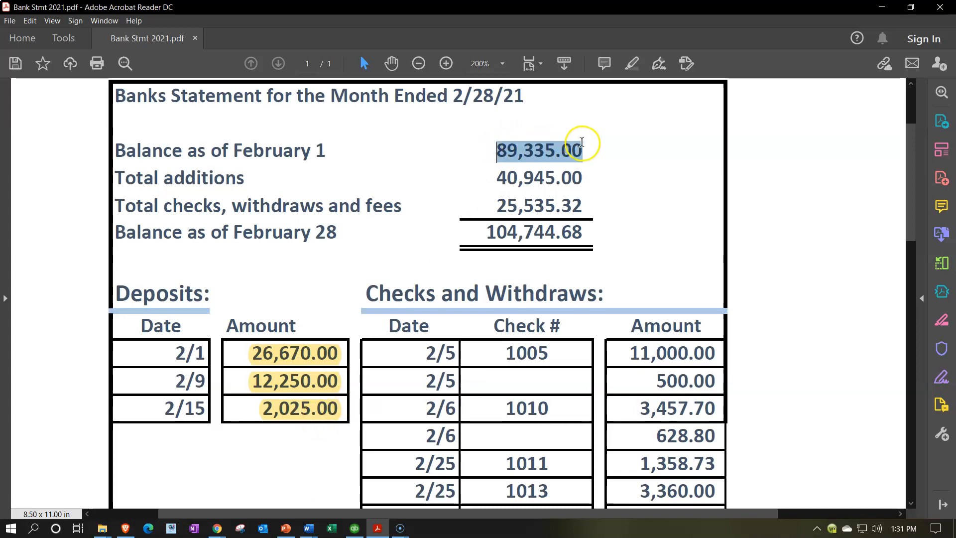
left_click(597, 130)
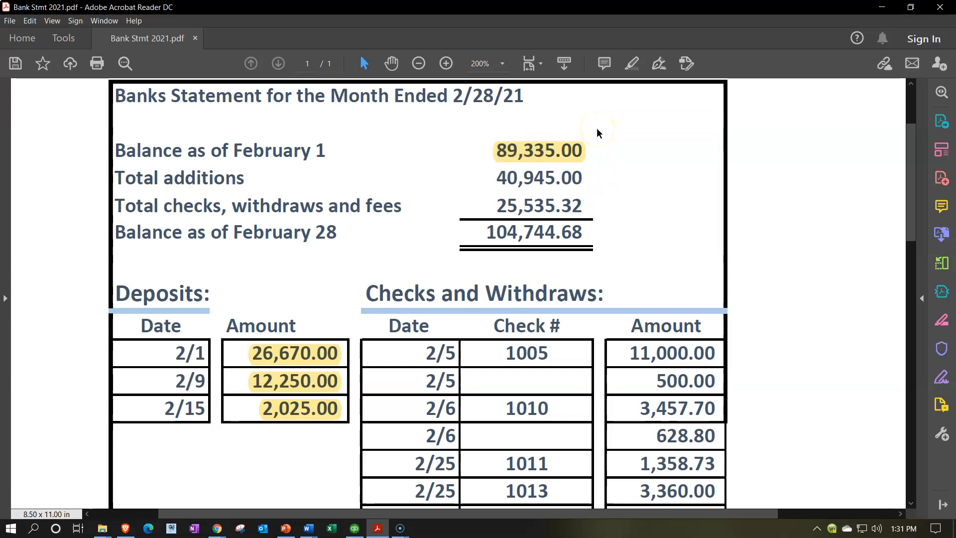
Switch to QuickBooks and review the statement's balance and ending date information for the Checking reconciliation, leaving it unedited
left_click(379, 529)
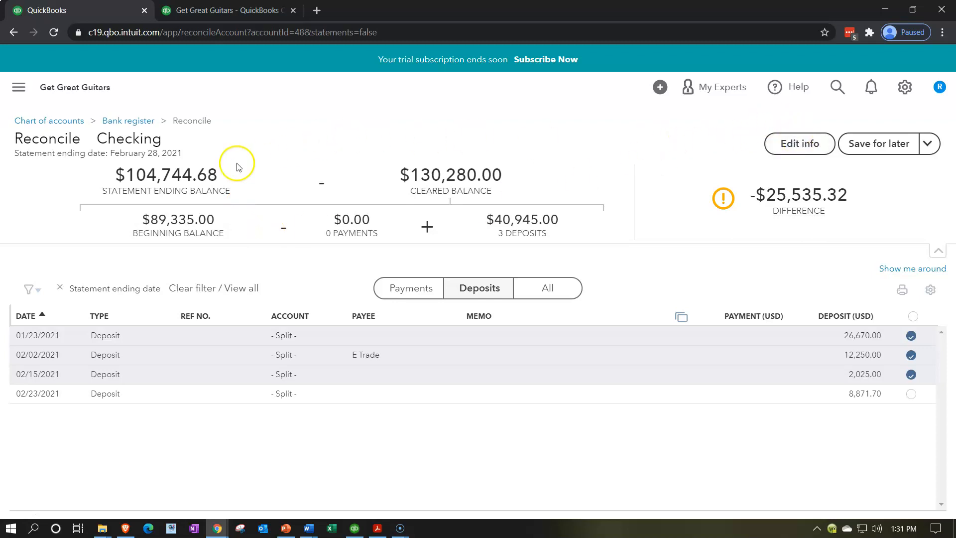
left_click(807, 148)
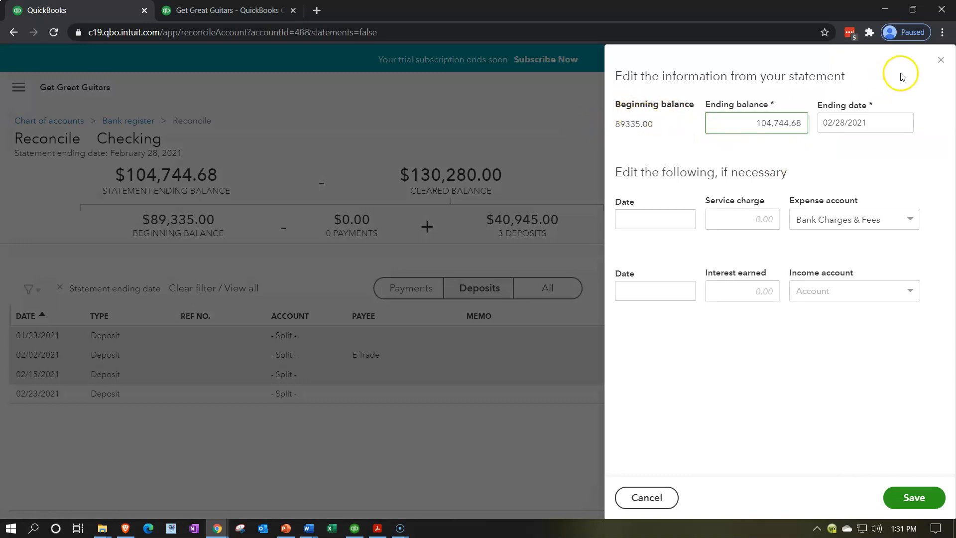
left_click(941, 60)
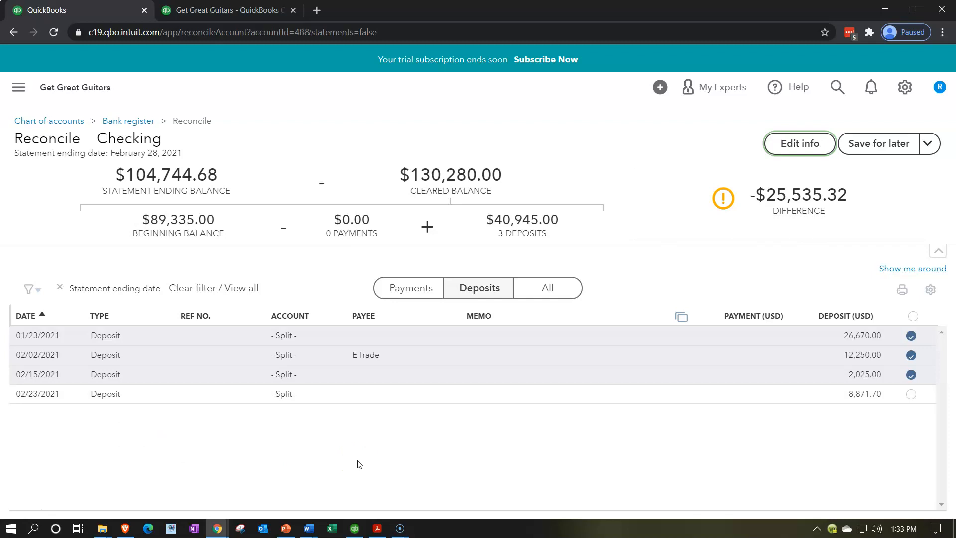
Save the unfinished February 2021 Checking reconciliation for later
left_click(928, 145)
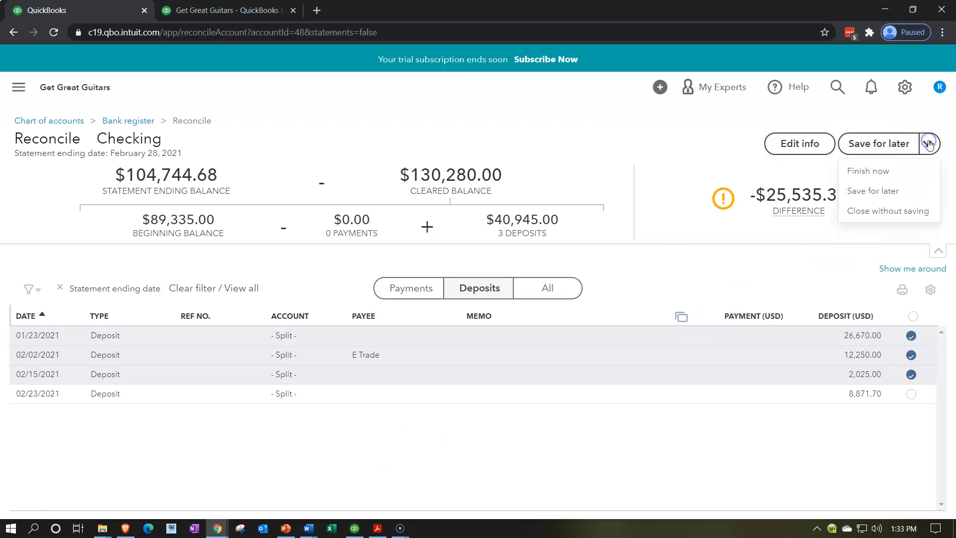
left_click(929, 144)
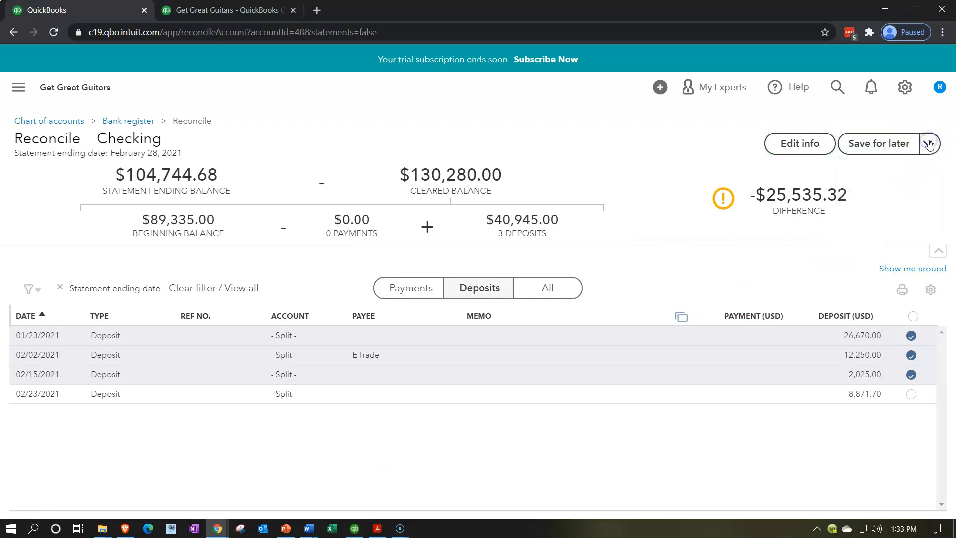
left_click(884, 156)
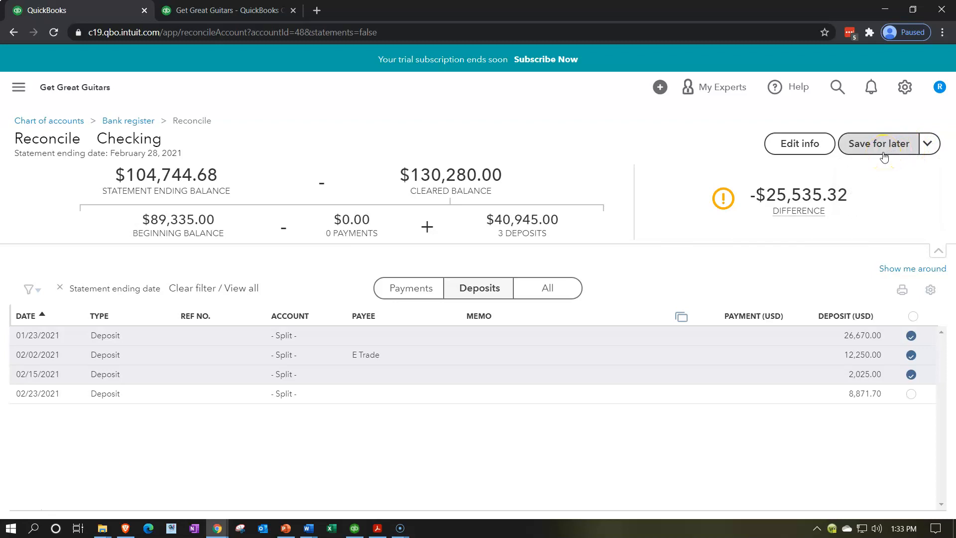
left_click(884, 156)
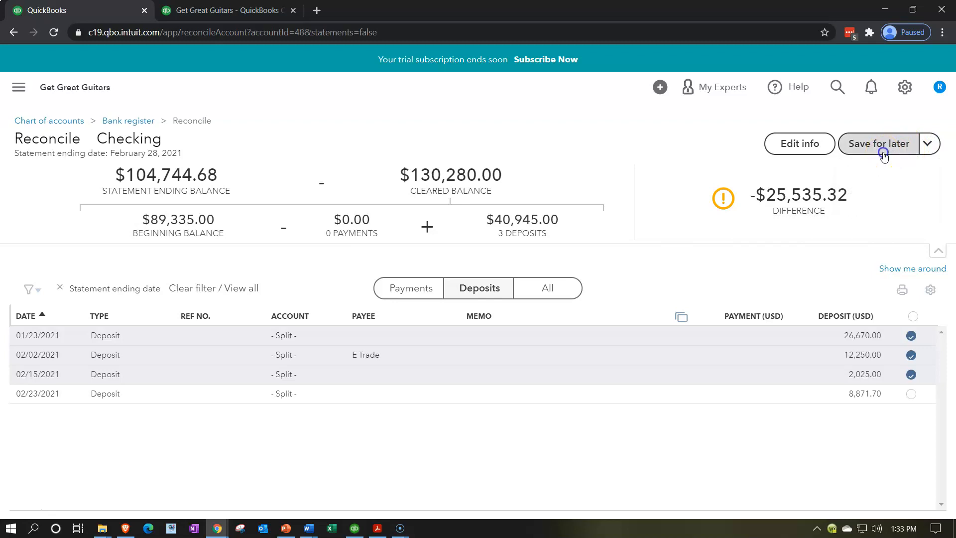